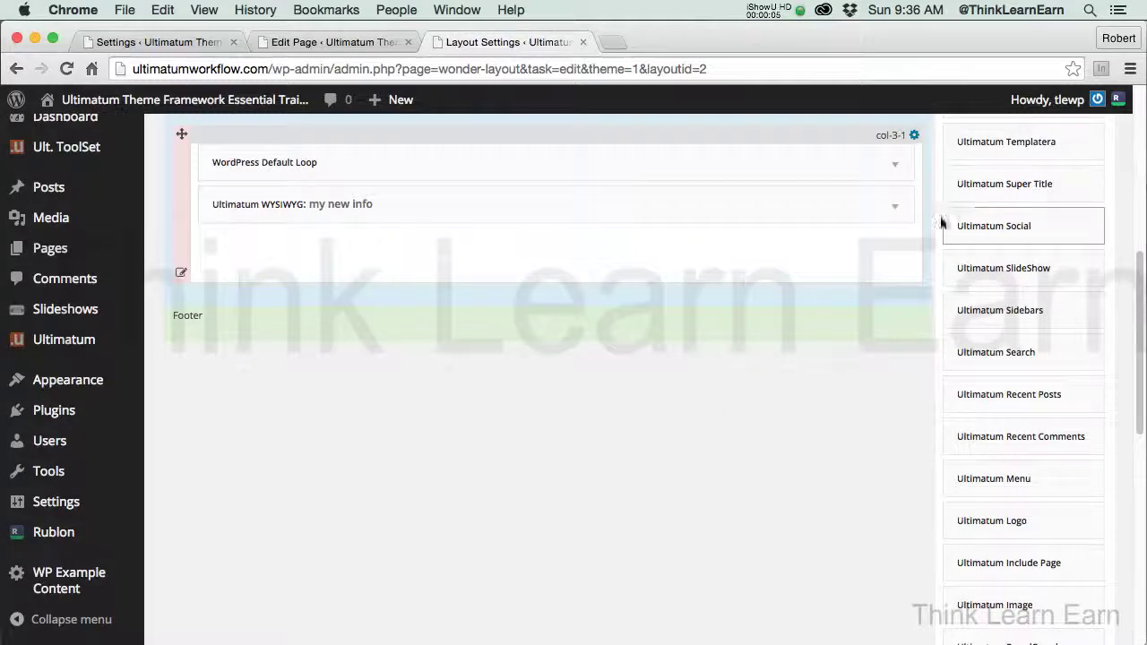
- Open the my new info widget's content in the full editor, then close it unchanged and collapse it
{"action": "left_click", "coordinate": [895, 208]}
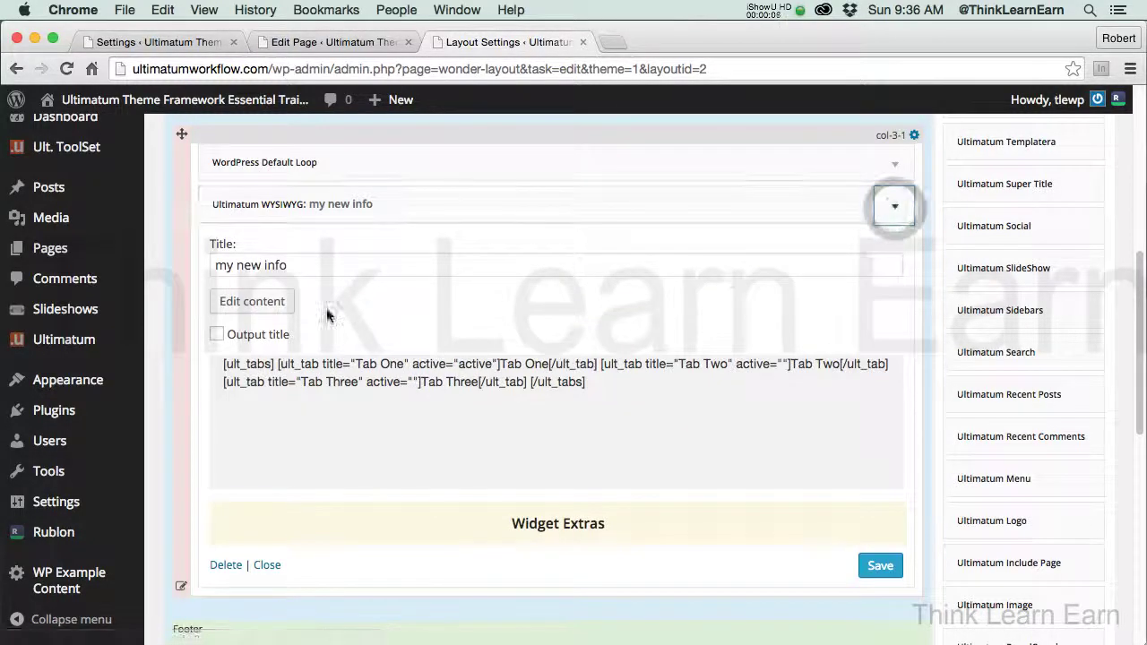
{"action": "left_click", "coordinate": [269, 303]}
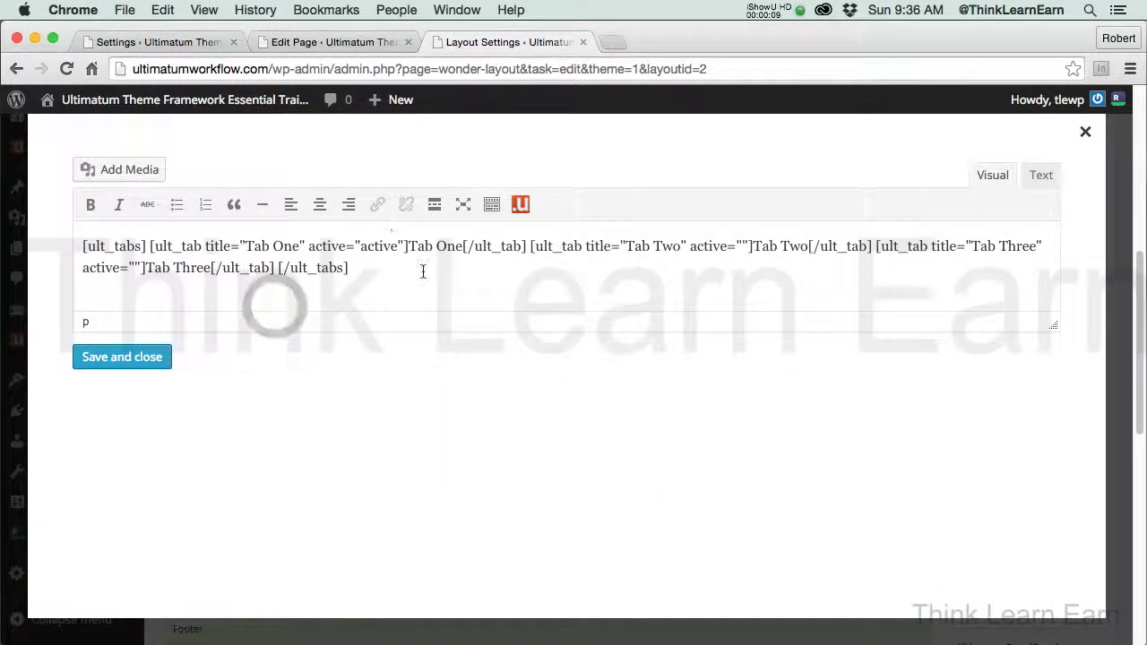
{"action": "left_click", "coordinate": [1085, 133]}
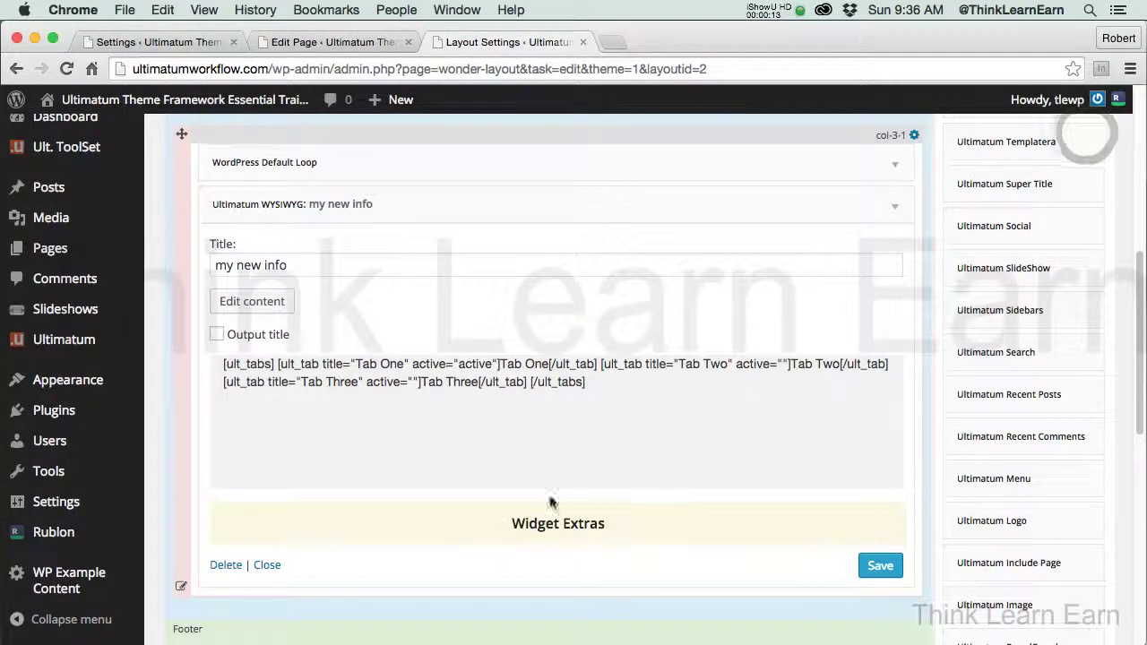
{"action": "left_click", "coordinate": [268, 565]}
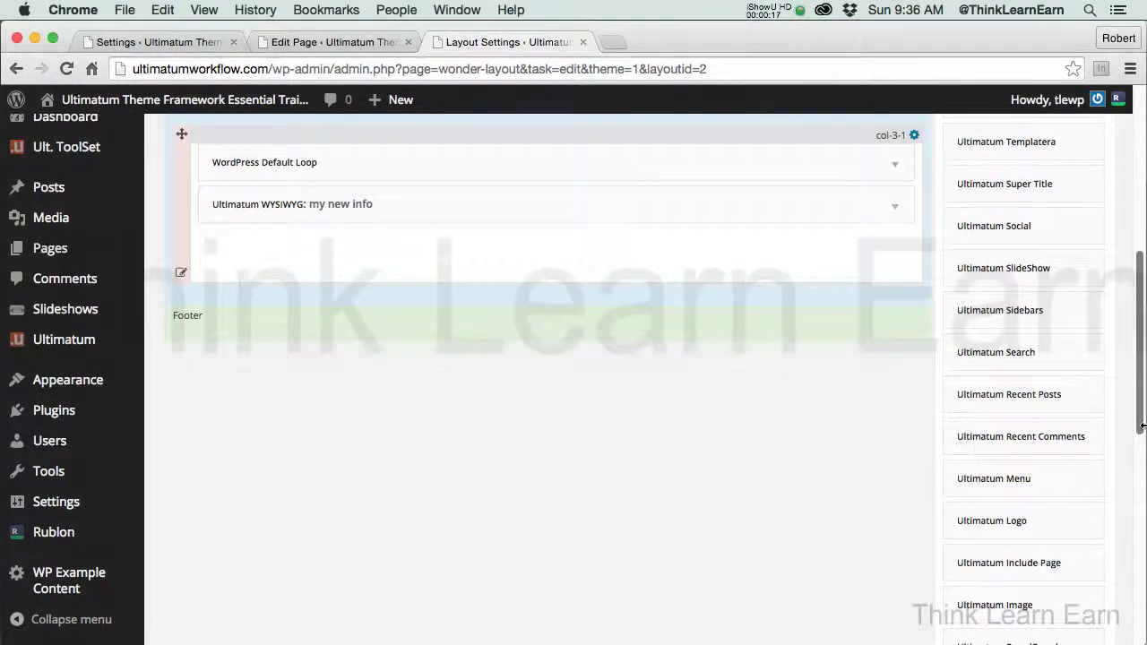
{"action": "left_click_drag", "start_coordinate": [1142, 428], "coordinate": [1141, 302]}
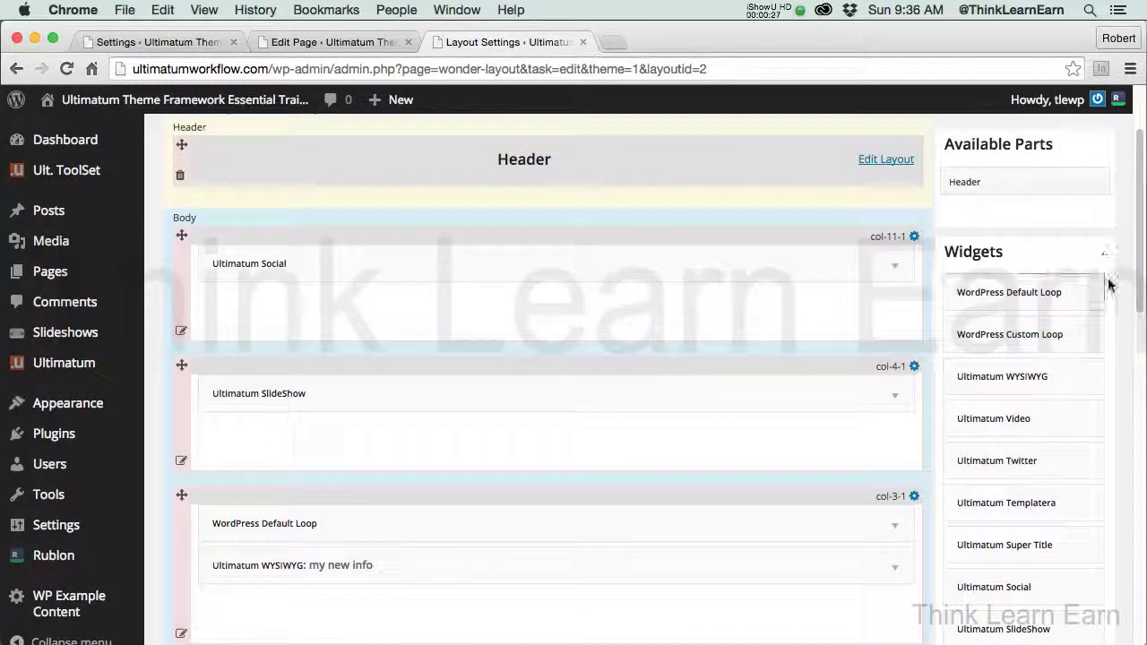
- Insert a new row with the 75% | 25% column style
{"action": "scroll", "coordinate": [1111, 245], "scroll_direction": "up", "scroll_amount": 3}
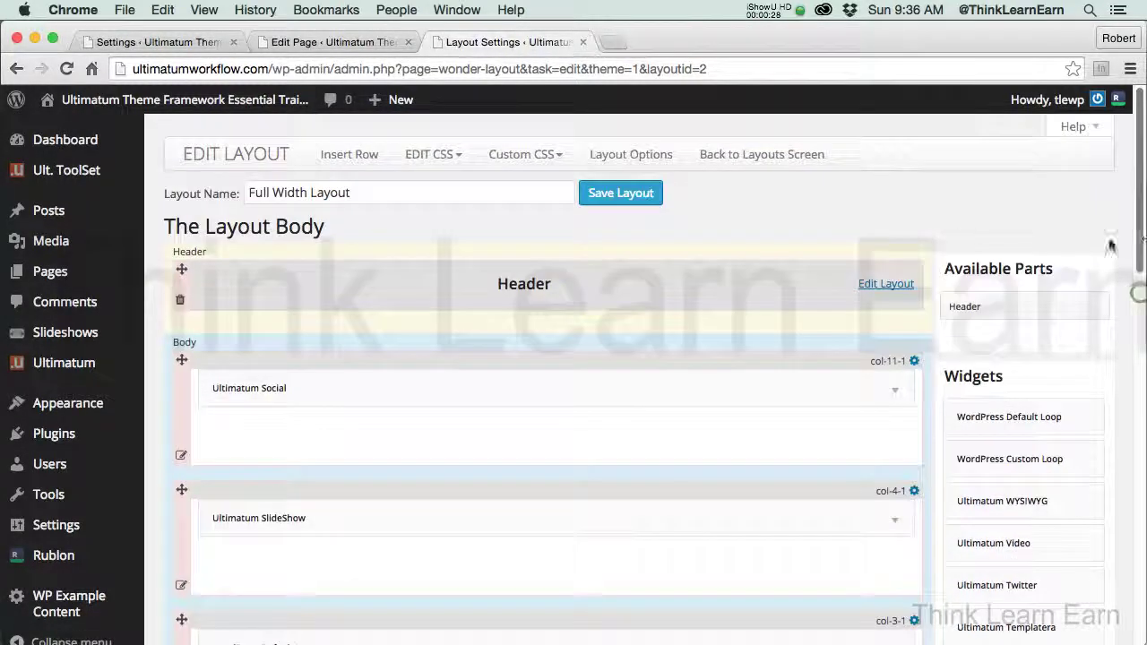
{"action": "left_click", "coordinate": [350, 154]}
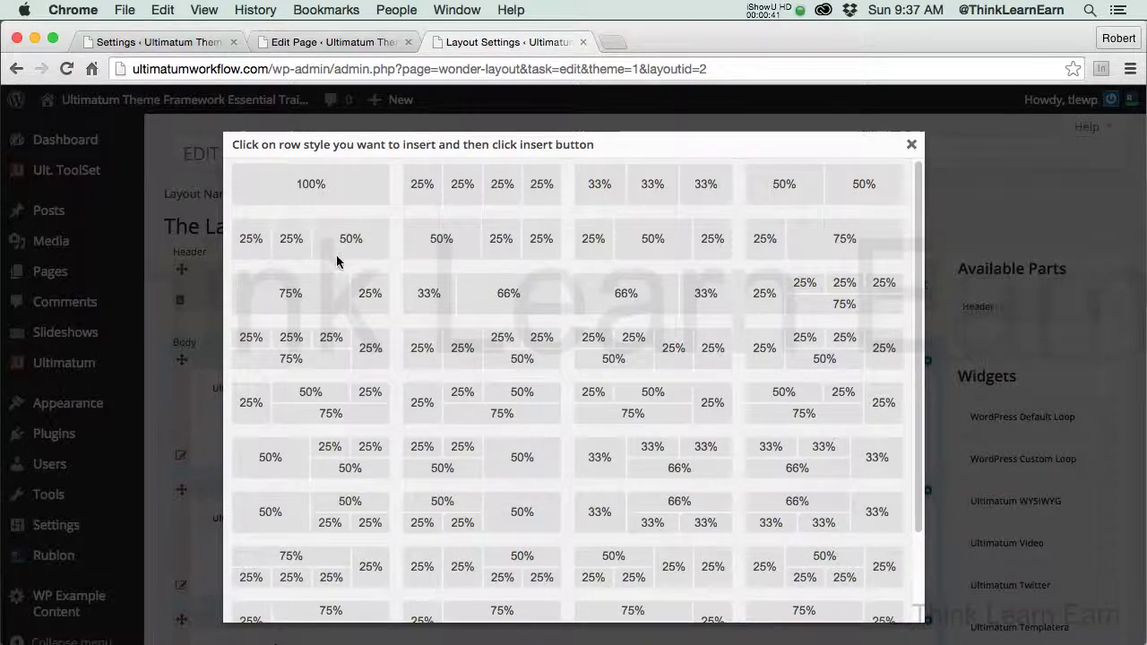
{"action": "left_click", "coordinate": [298, 292]}
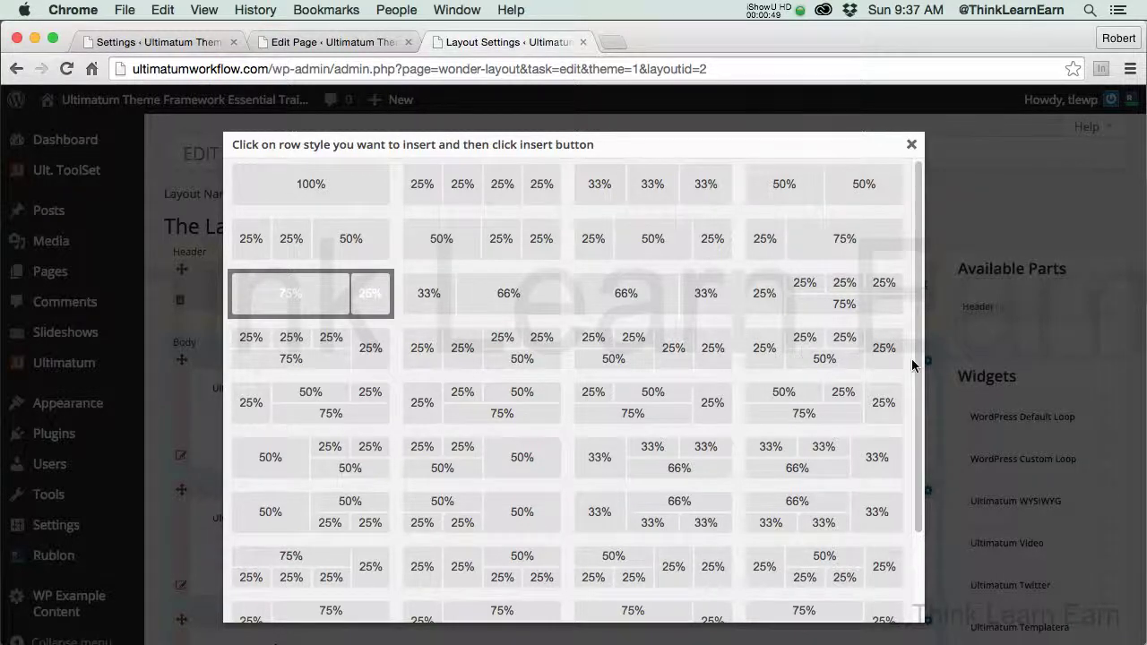
{"action": "scroll", "coordinate": [912, 358], "scroll_direction": "down", "scroll_amount": 3}
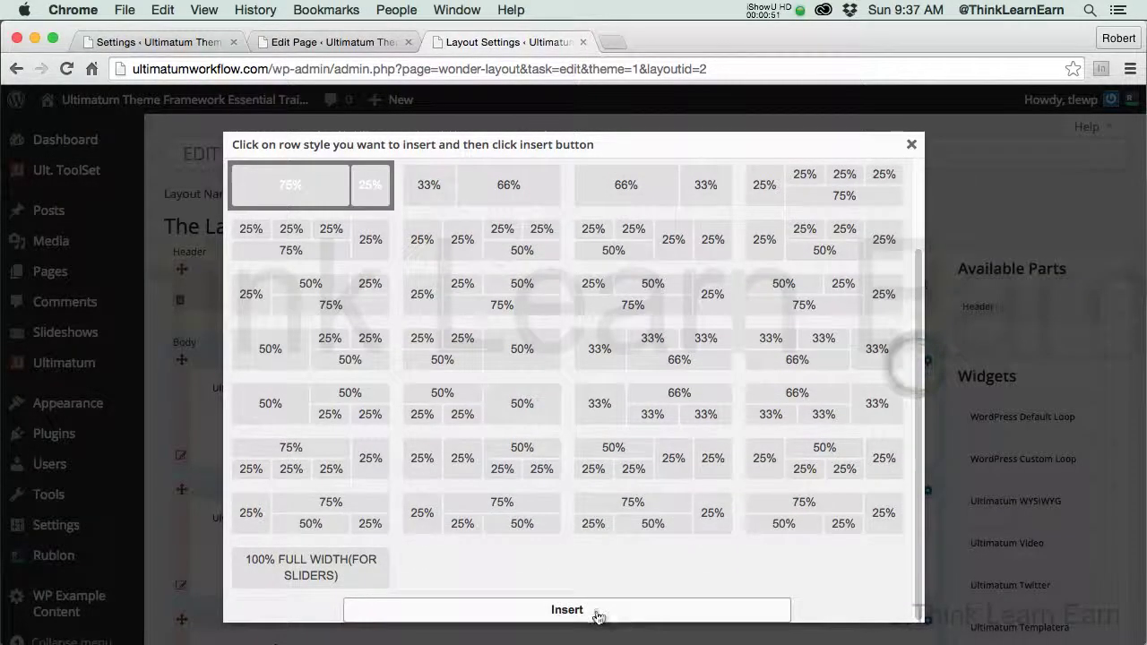
{"action": "left_click", "coordinate": [566, 610]}
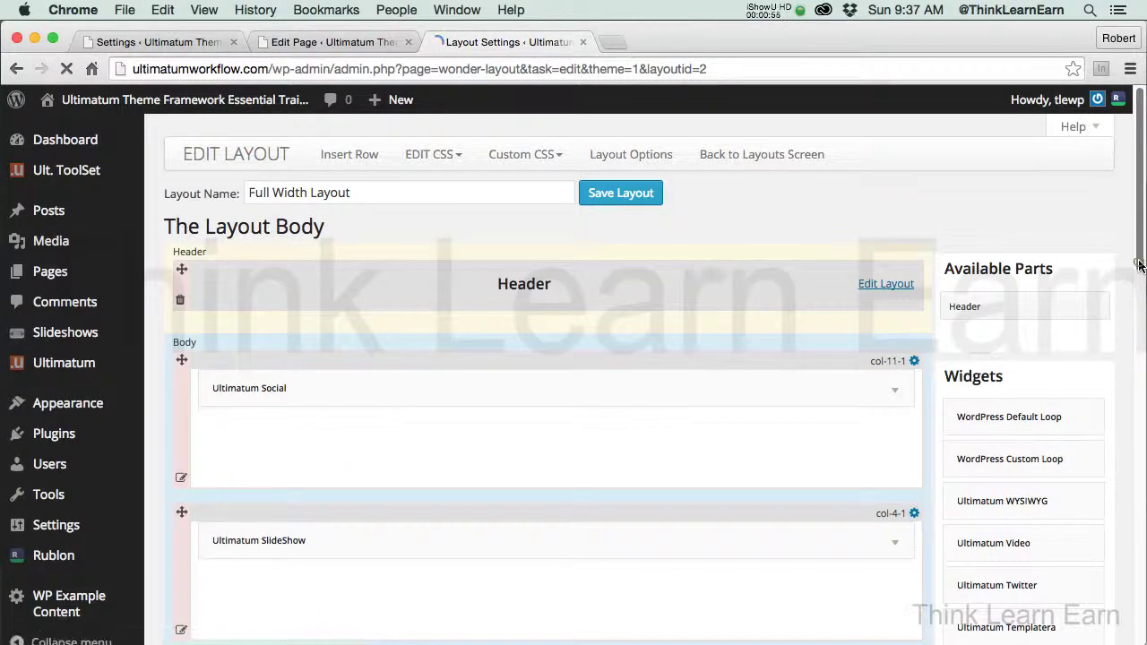
- Move the new 75/25 row to the top of the body and drag Ultimatum Social into its right column
{"action": "left_click_drag", "start_coordinate": [1140, 269], "coordinate": [1142, 337]}
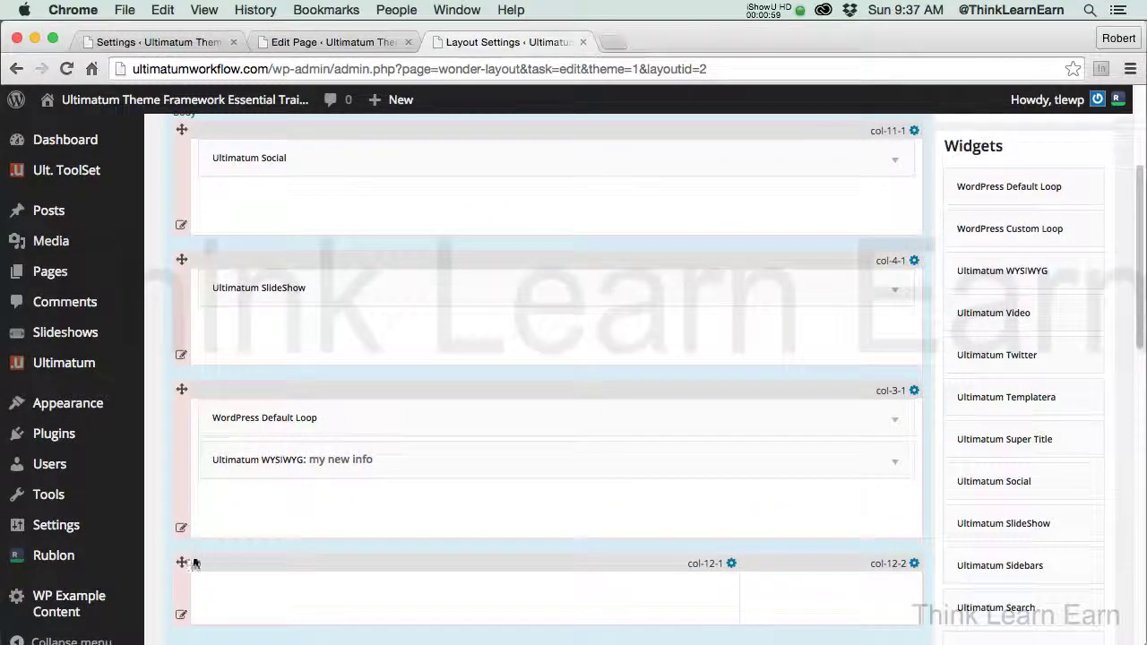
{"action": "left_click_drag", "start_coordinate": [180, 563], "coordinate": [232, 143]}
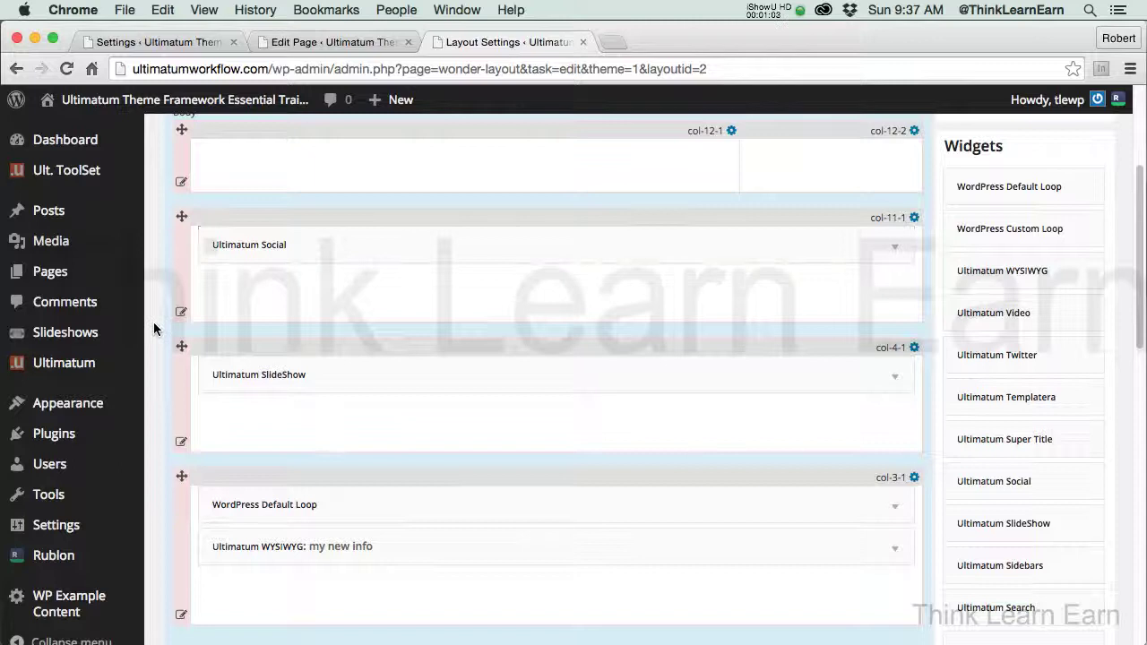
{"action": "left_click", "coordinate": [181, 313]}
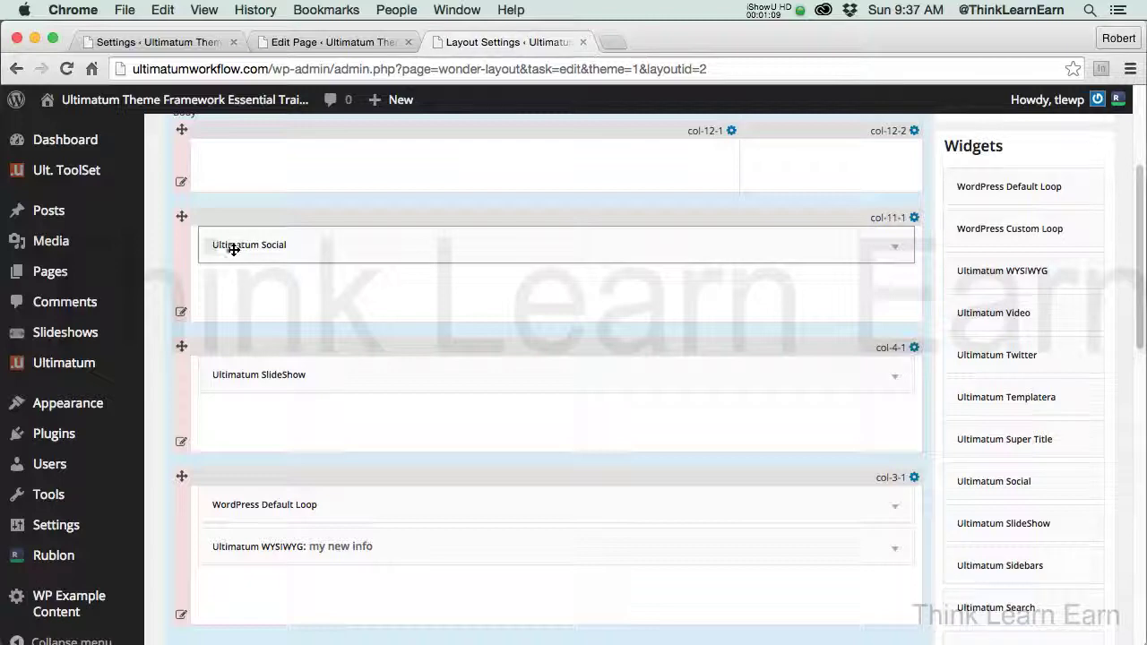
{"action": "left_click_drag", "start_coordinate": [230, 245], "coordinate": [813, 171]}
- Delete the emptied Row-11 and confirm the deletion
{"action": "mouse_move", "coordinate": [180, 315]}
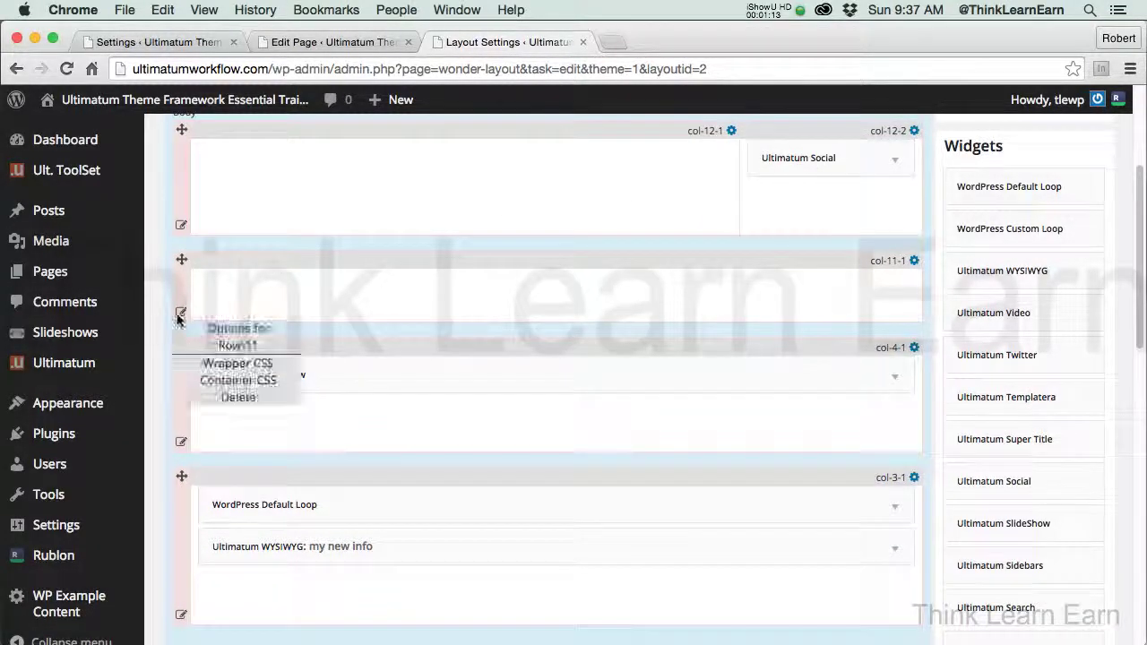
{"action": "left_click", "coordinate": [237, 395]}
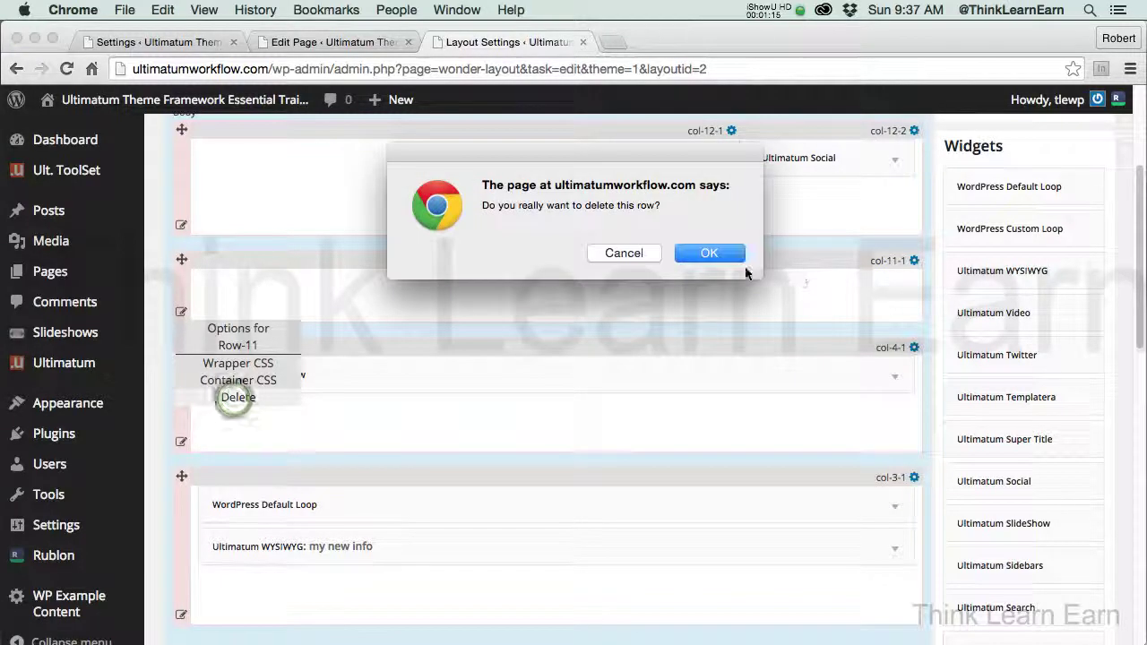
{"action": "left_click", "coordinate": [728, 254]}
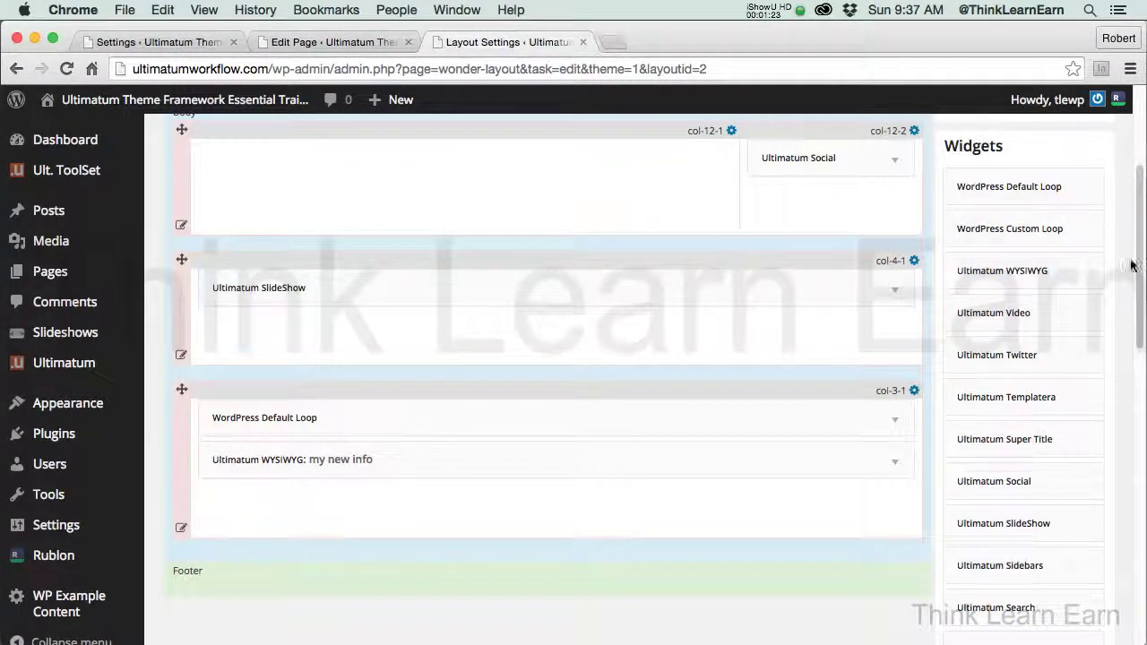
{"action": "scroll", "coordinate": [1142, 314], "scroll_direction": "down", "scroll_amount": 5}
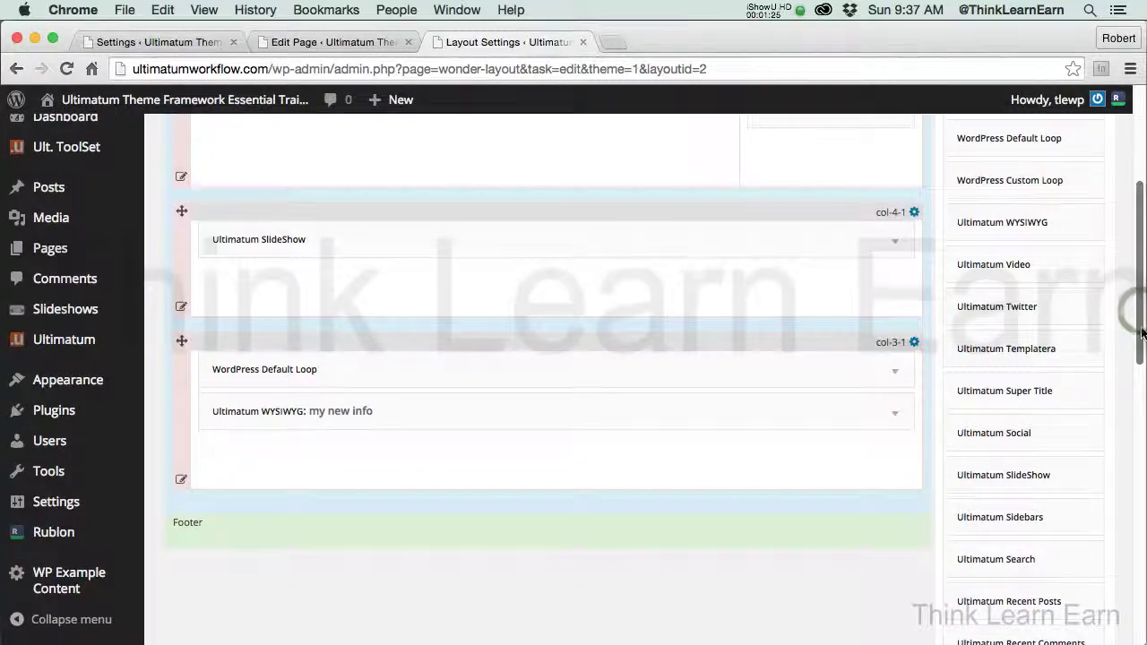
{"action": "scroll", "coordinate": [1140, 384], "scroll_direction": "down", "scroll_amount": 2}
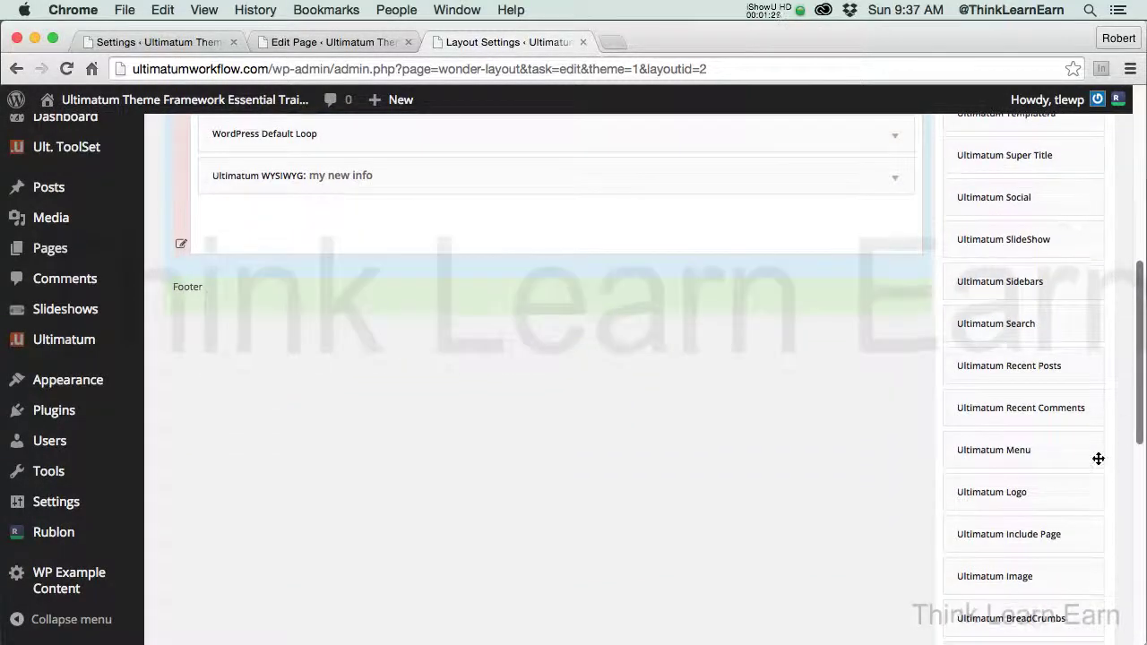
- Set Include Page to 'my shortcodes', Page Title OFF, Featured Image After Title, height 100, and save
{"action": "left_click_drag", "start_coordinate": [1024, 536], "coordinate": [471, 298]}
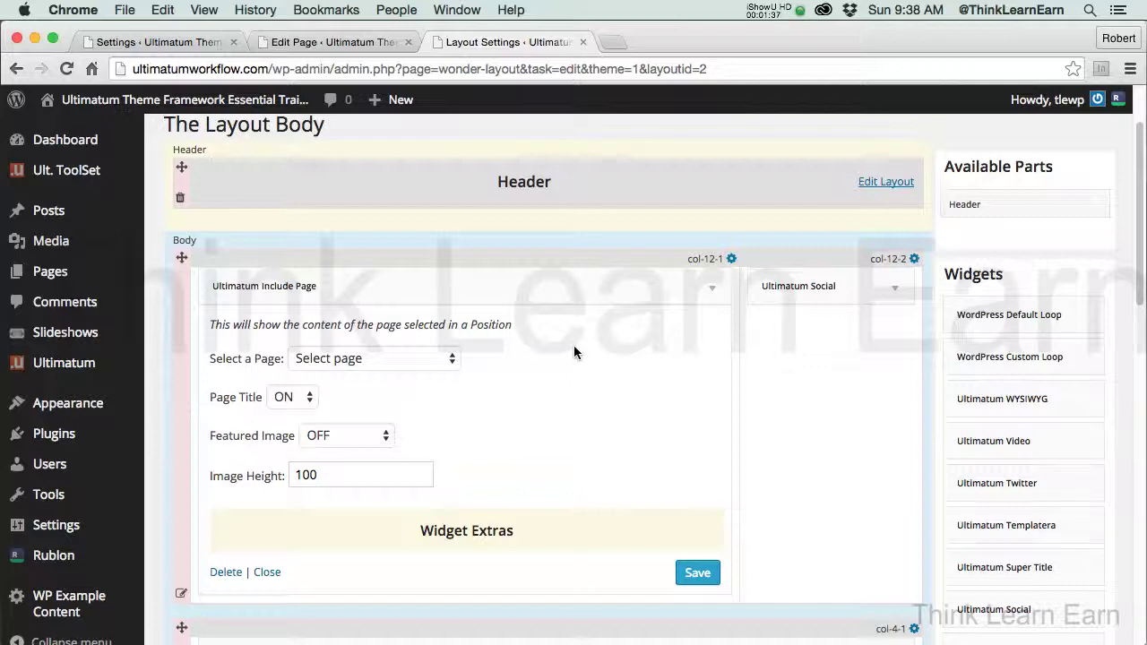
{"action": "left_click", "coordinate": [448, 358]}
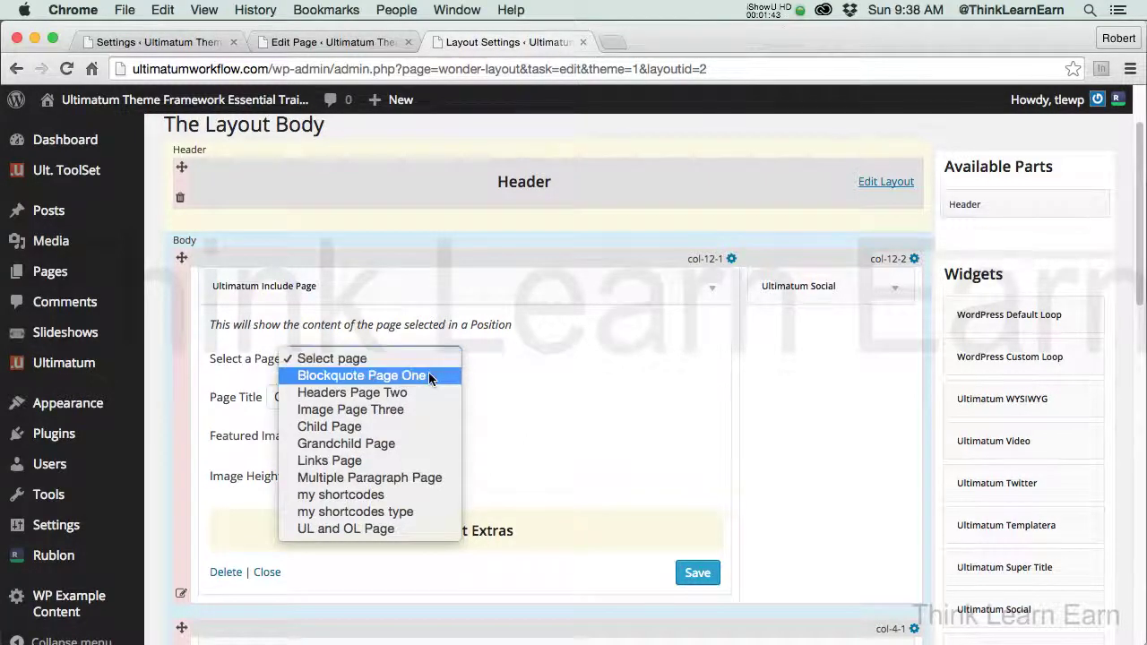
{"action": "left_click", "coordinate": [377, 498]}
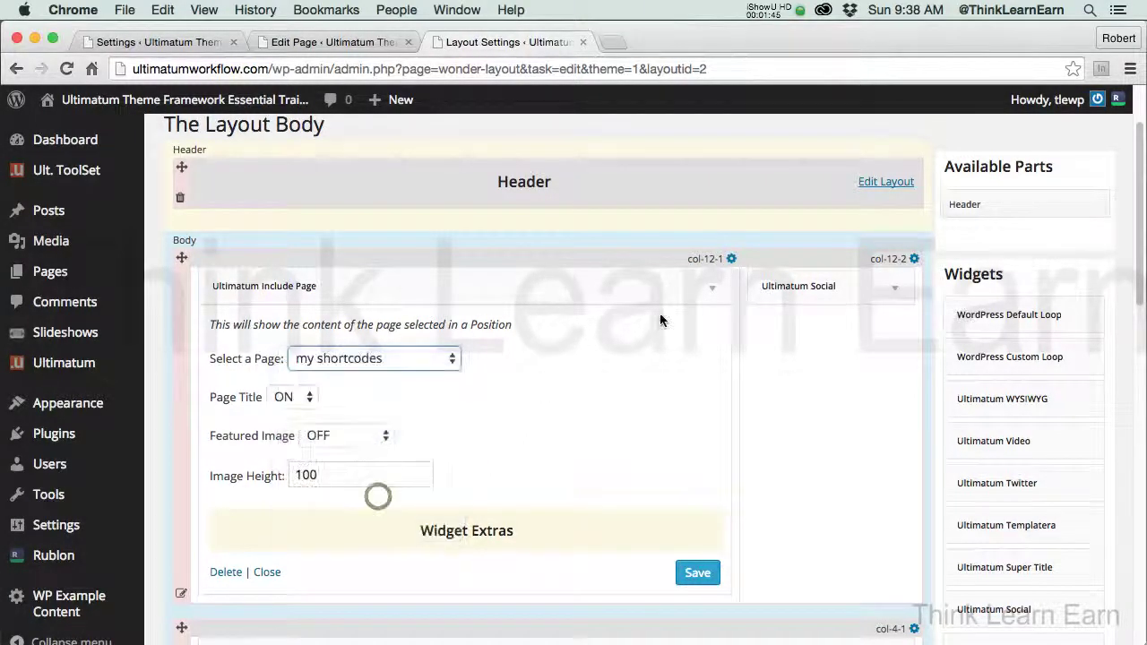
{"action": "left_click", "coordinate": [309, 403]}
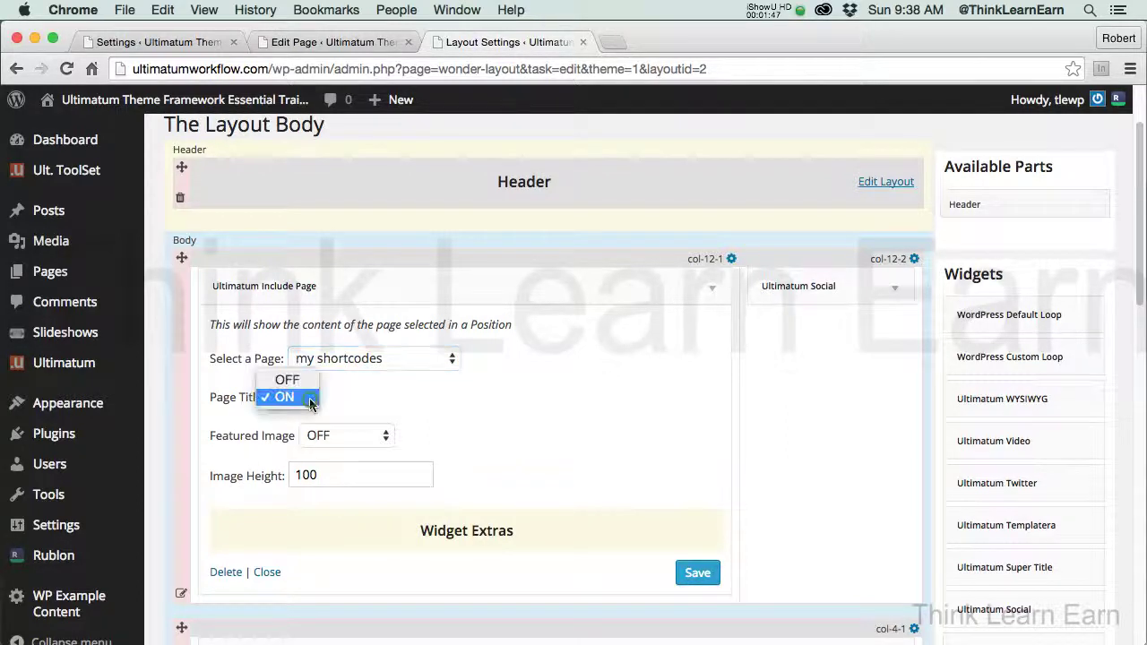
{"action": "left_click", "coordinate": [304, 381]}
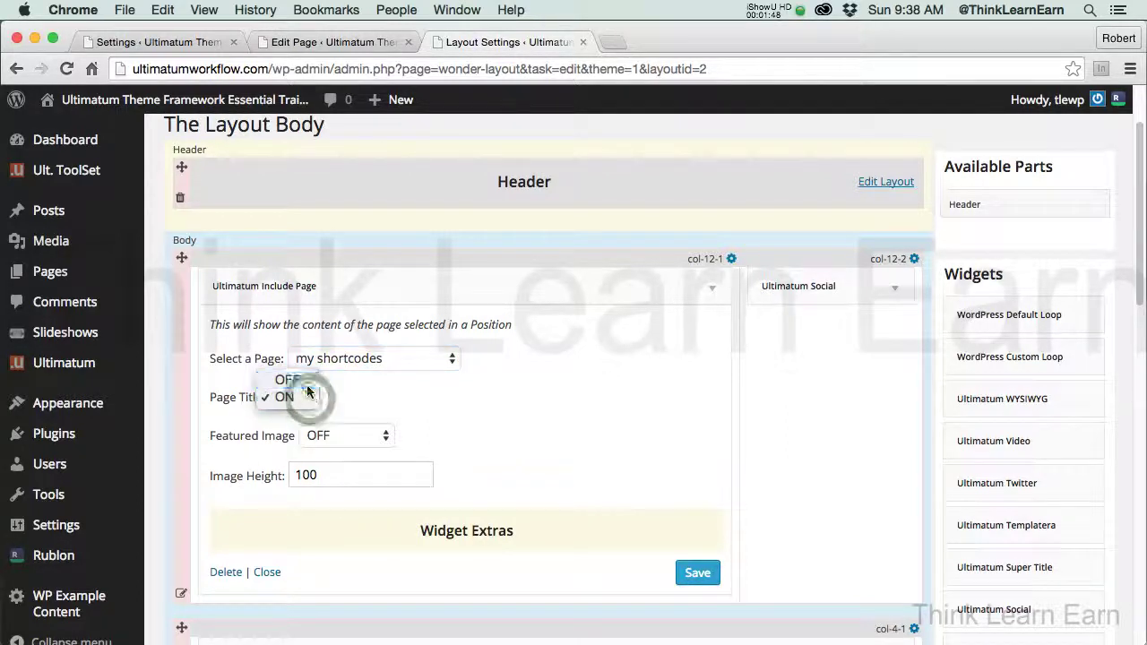
{"action": "left_click", "coordinate": [351, 438]}
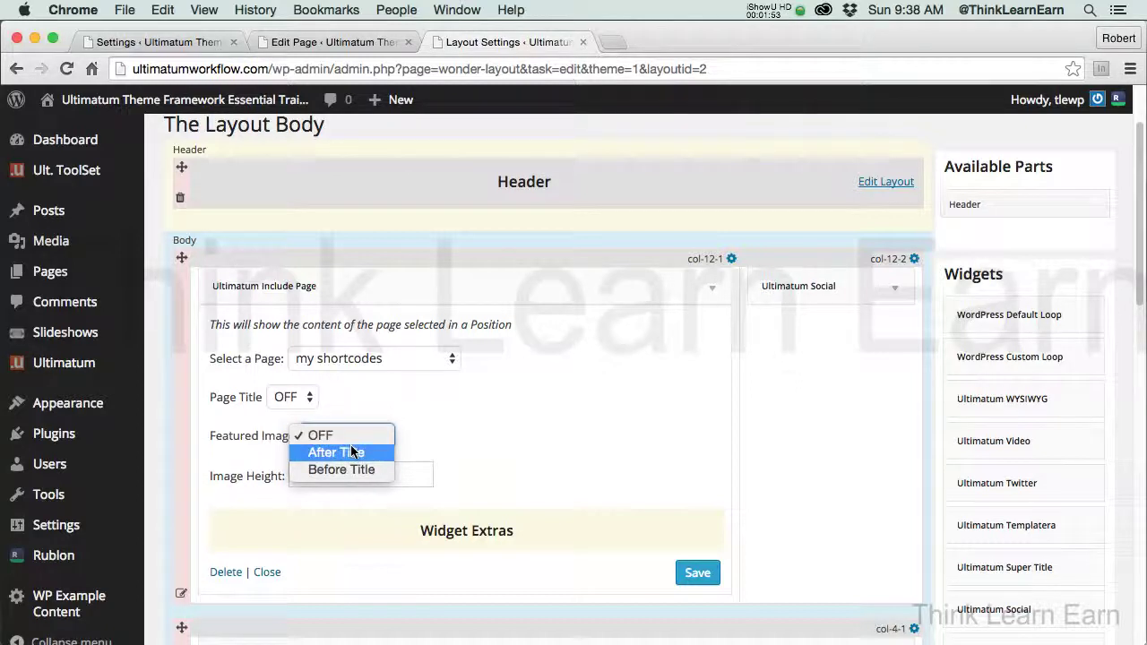
{"action": "left_click", "coordinate": [351, 451]}
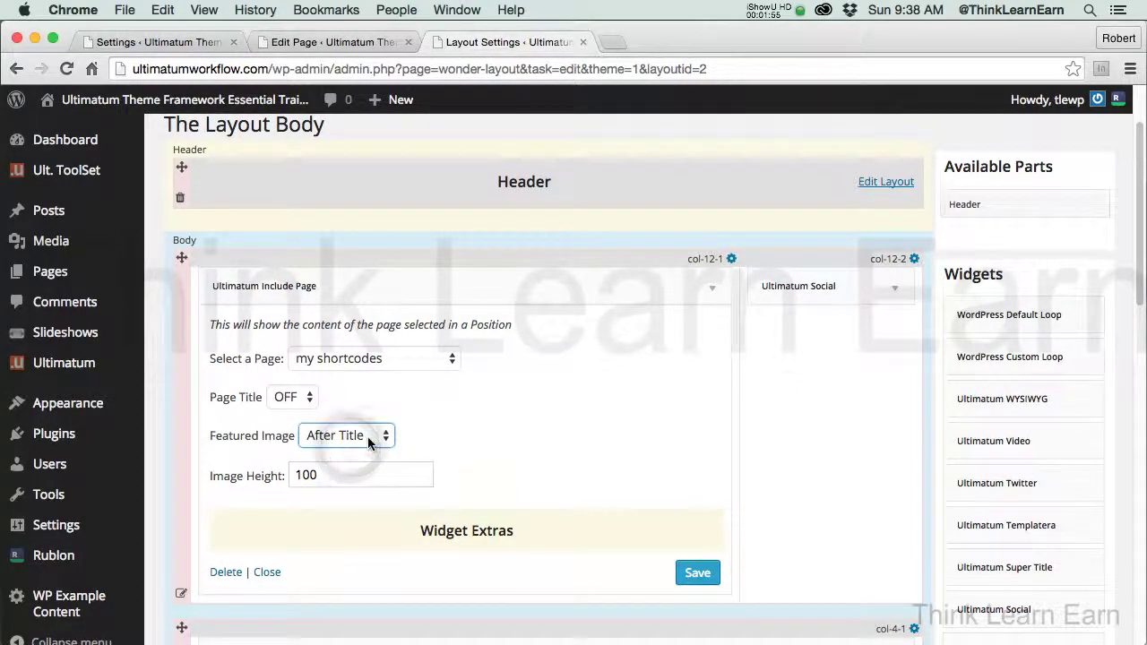
{"action": "left_click", "coordinate": [698, 574]}
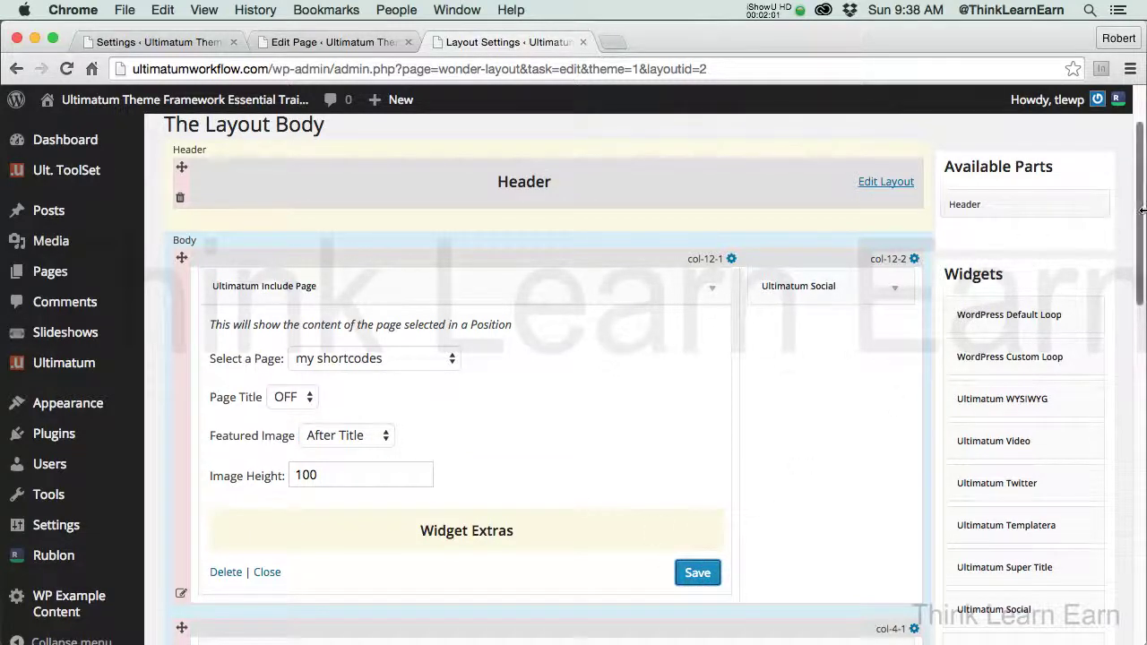
{"action": "scroll", "coordinate": [1142, 269], "scroll_direction": "down", "scroll_amount": 5}
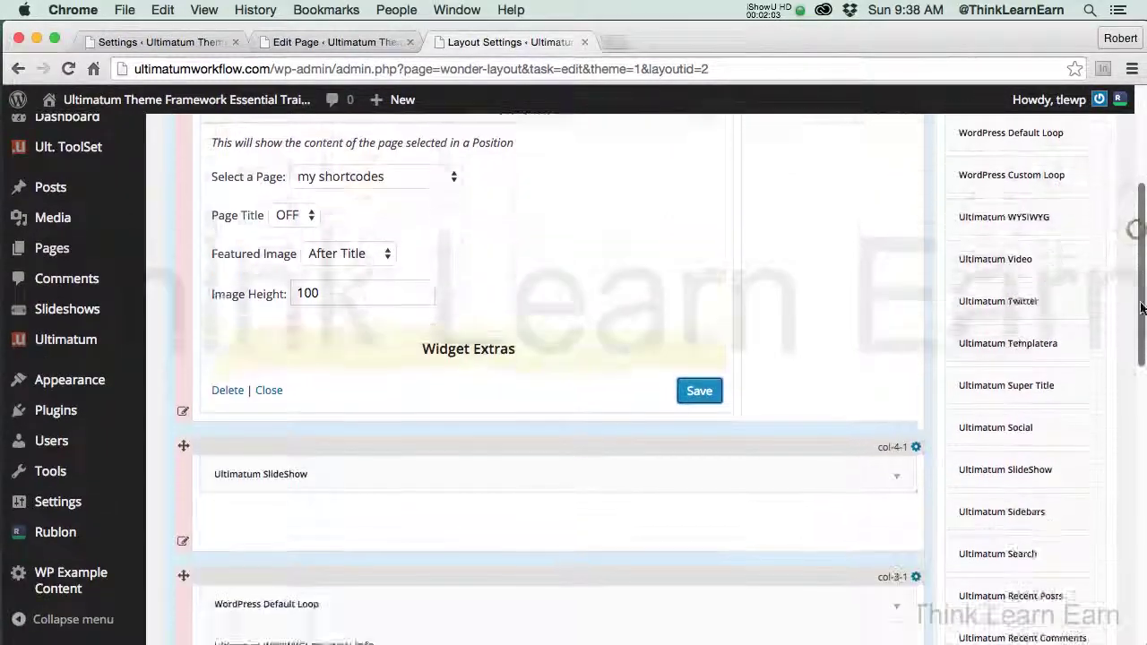
{"action": "scroll", "coordinate": [1141, 307], "scroll_direction": "up", "scroll_amount": 5}
- Save the layout, preview the home page on the live site, then return to the editor
{"action": "left_click", "coordinate": [624, 193]}
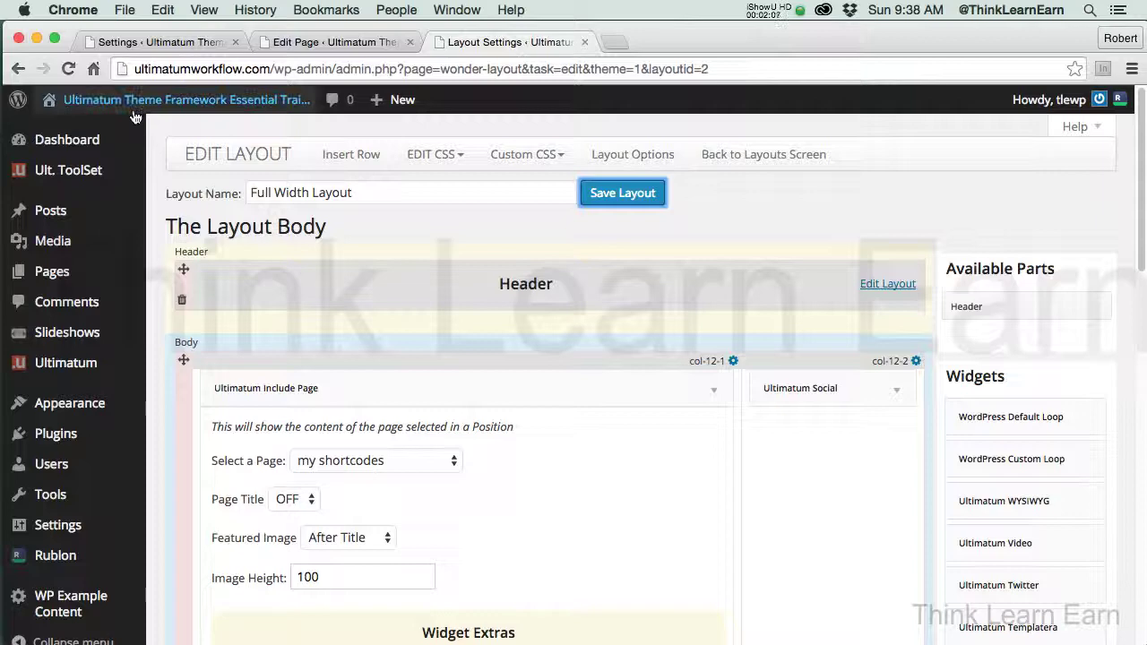
{"action": "mouse_move", "coordinate": [135, 114]}
{"action": "left_click", "coordinate": [79, 133]}
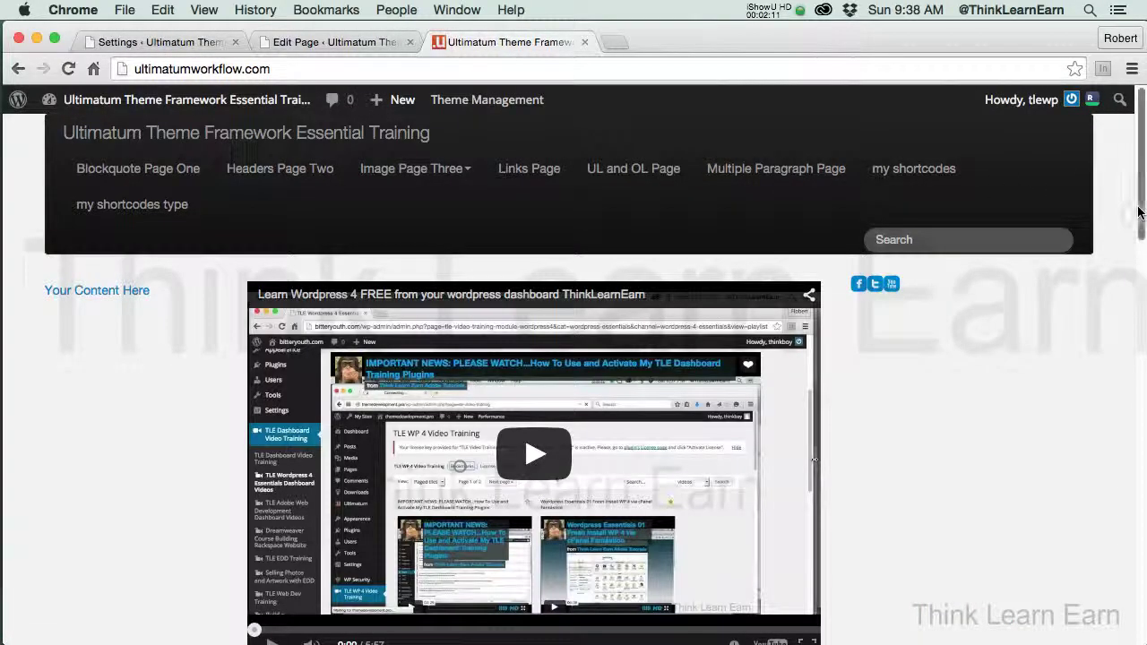
{"action": "scroll", "coordinate": [1139, 211], "scroll_direction": "down", "scroll_amount": 4}
{"action": "scroll", "coordinate": [1139, 210], "scroll_direction": "up", "scroll_amount": 2}
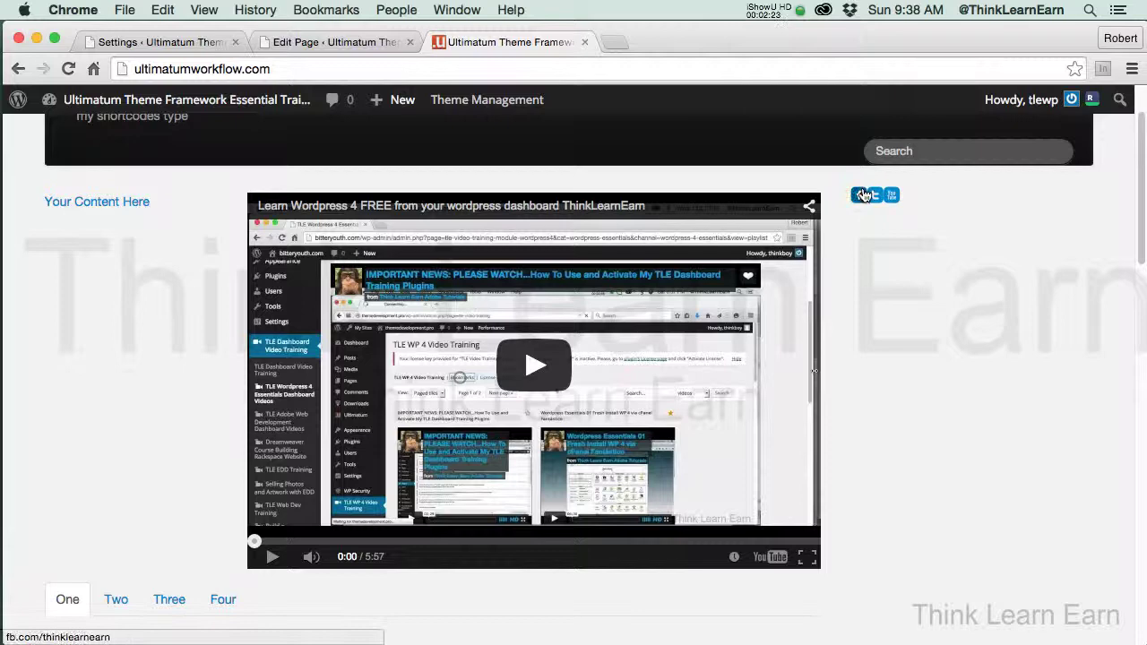
{"action": "left_click", "coordinate": [12, 71]}
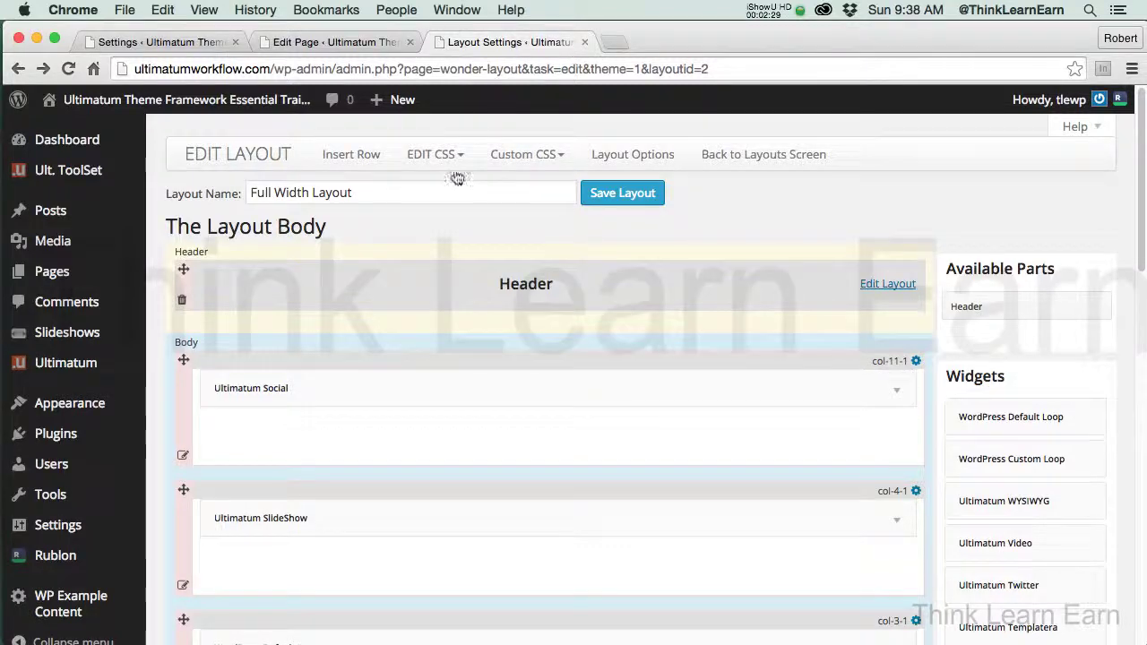
- Close the leftover preview tab and reopen the Full Width Layout editor from the home page's admin bar
{"action": "left_click", "coordinate": [16, 71]}
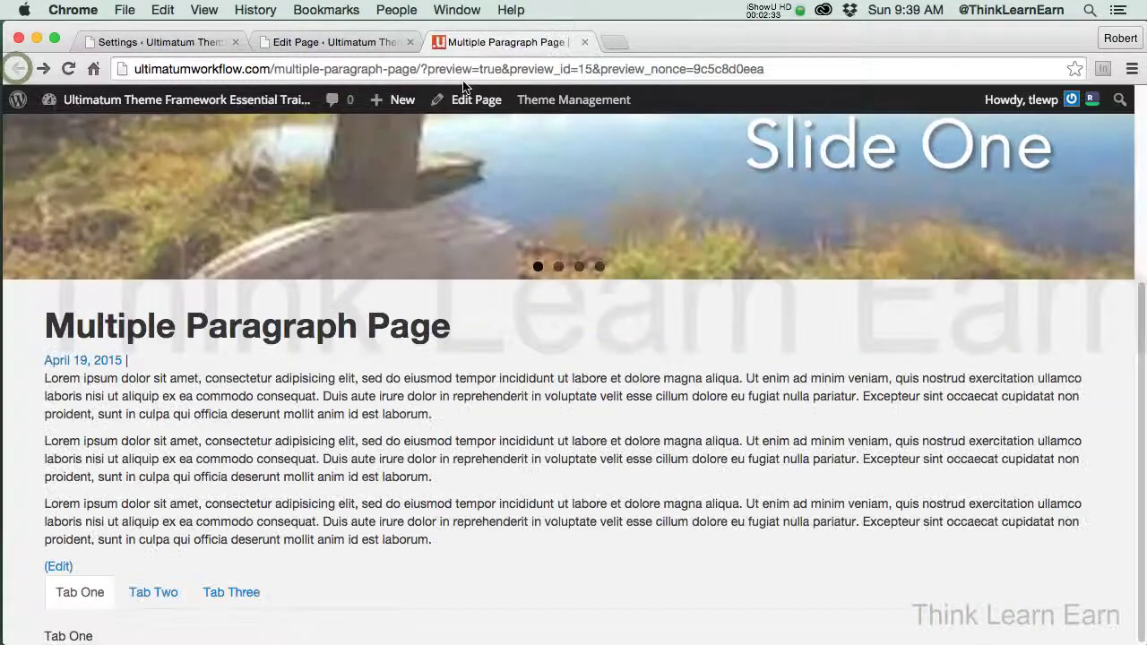
{"action": "left_click", "coordinate": [585, 43]}
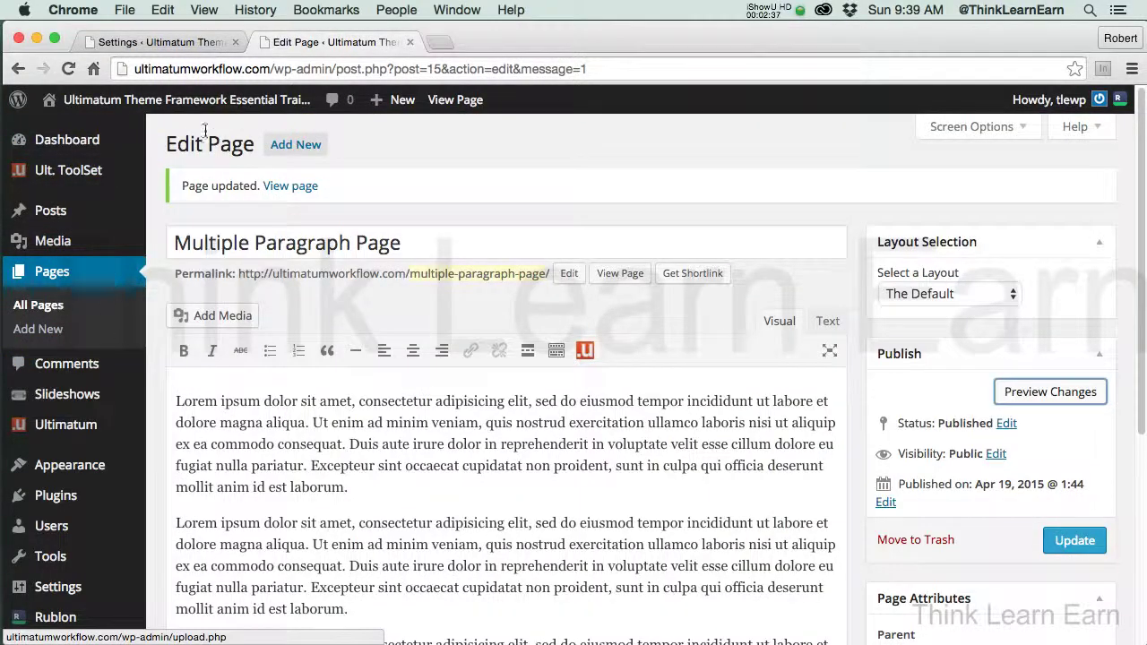
{"action": "mouse_move", "coordinate": [120, 125]}
{"action": "left_click", "coordinate": [81, 130]}
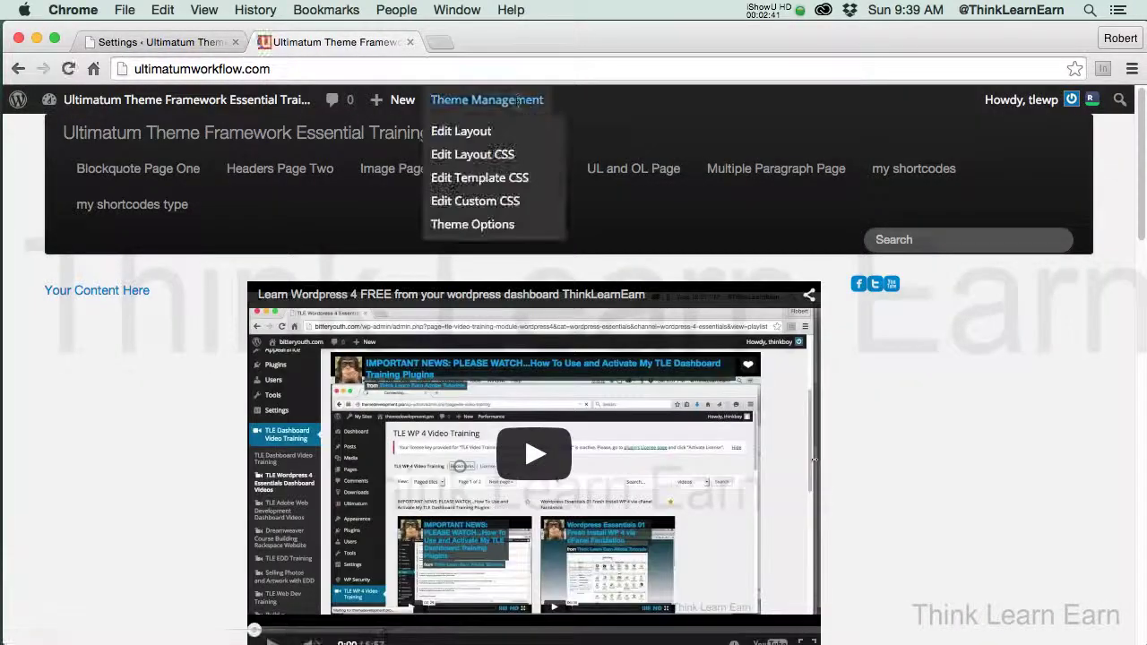
{"action": "left_click", "coordinate": [481, 131]}
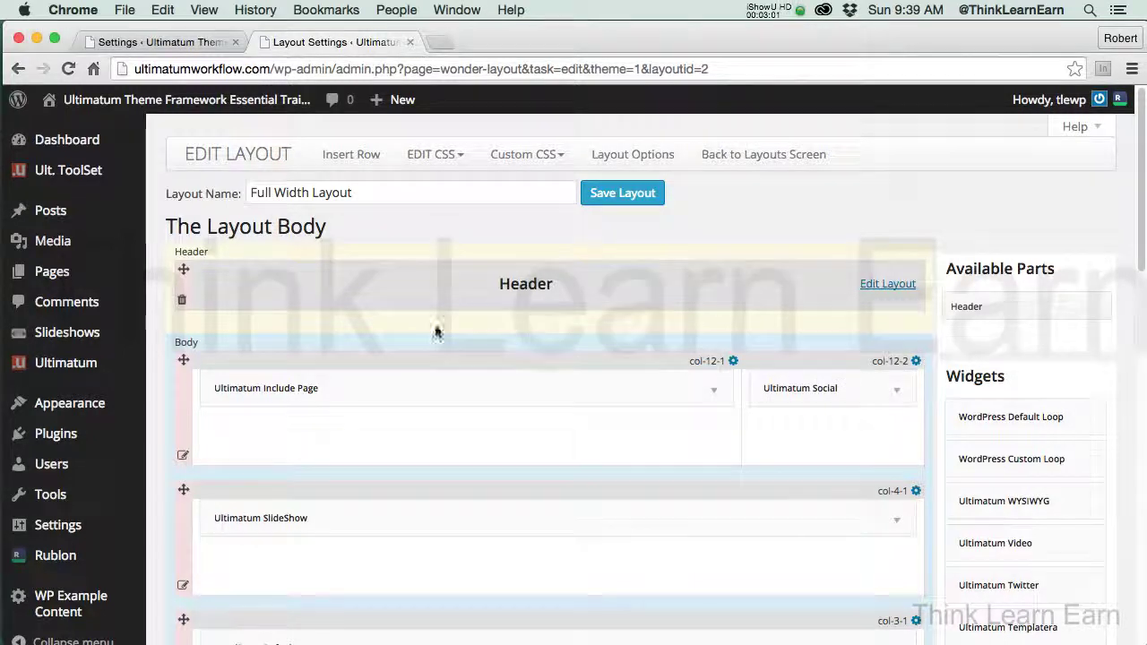
- Expand the Include Page widget, then open 'my shortcodes' from All Pages and scroll to Featured Image
{"action": "left_click", "coordinate": [713, 390]}
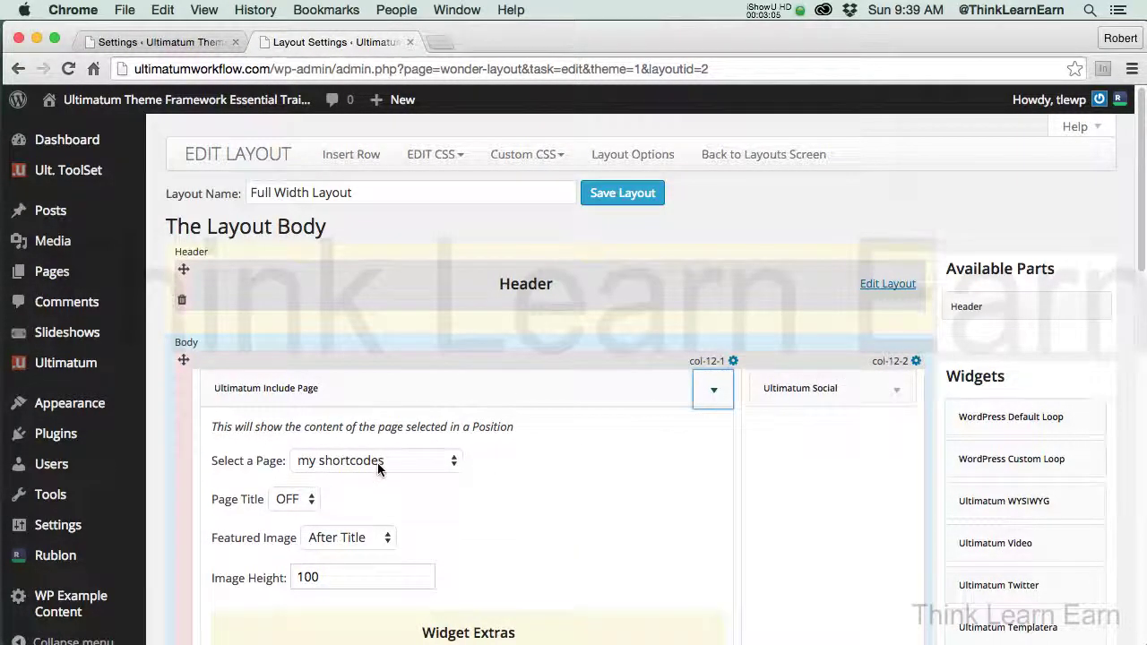
{"action": "mouse_move", "coordinate": [72, 271]}
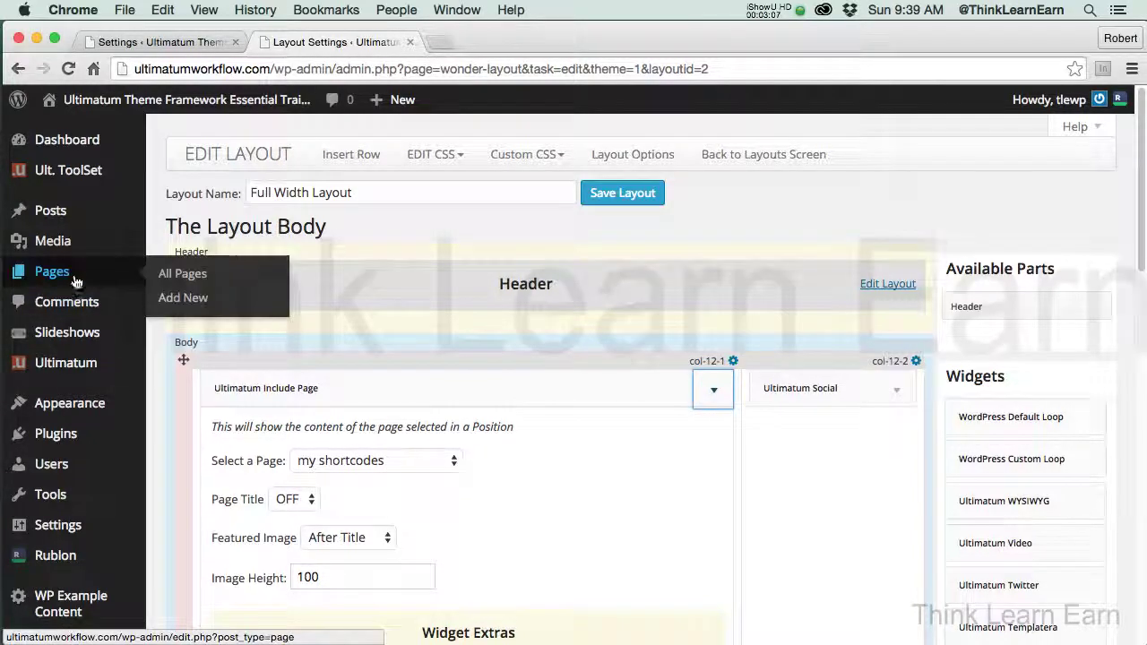
{"action": "left_click", "coordinate": [182, 273]}
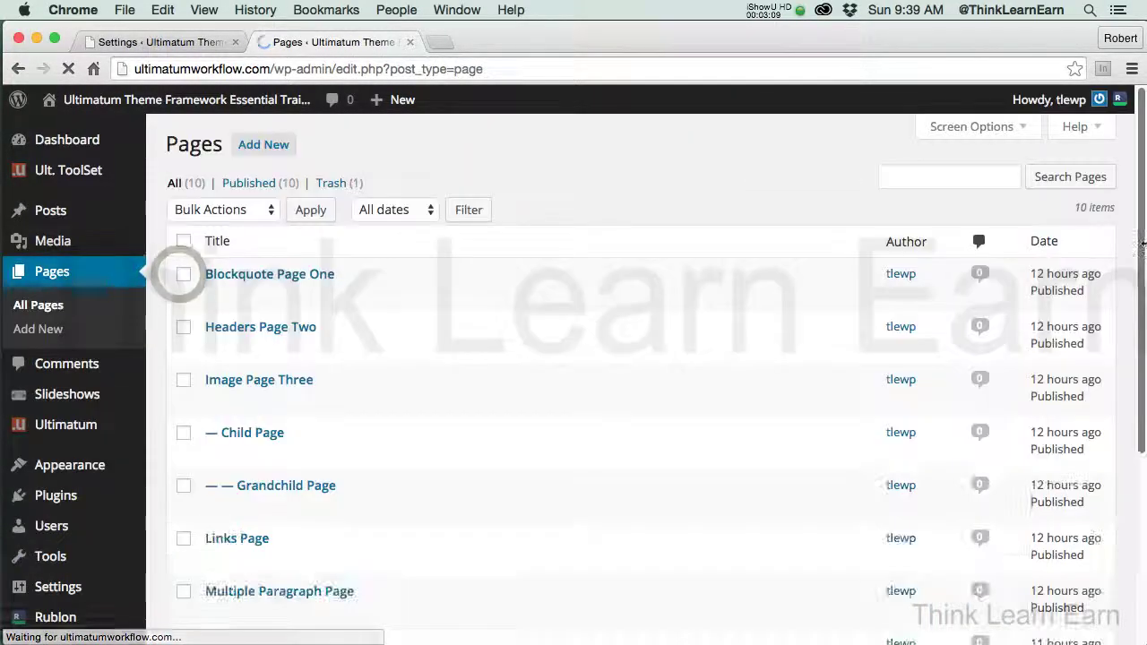
{"action": "left_click_drag", "start_coordinate": [1138, 249], "coordinate": [1143, 430]}
{"action": "mouse_move", "coordinate": [268, 448]}
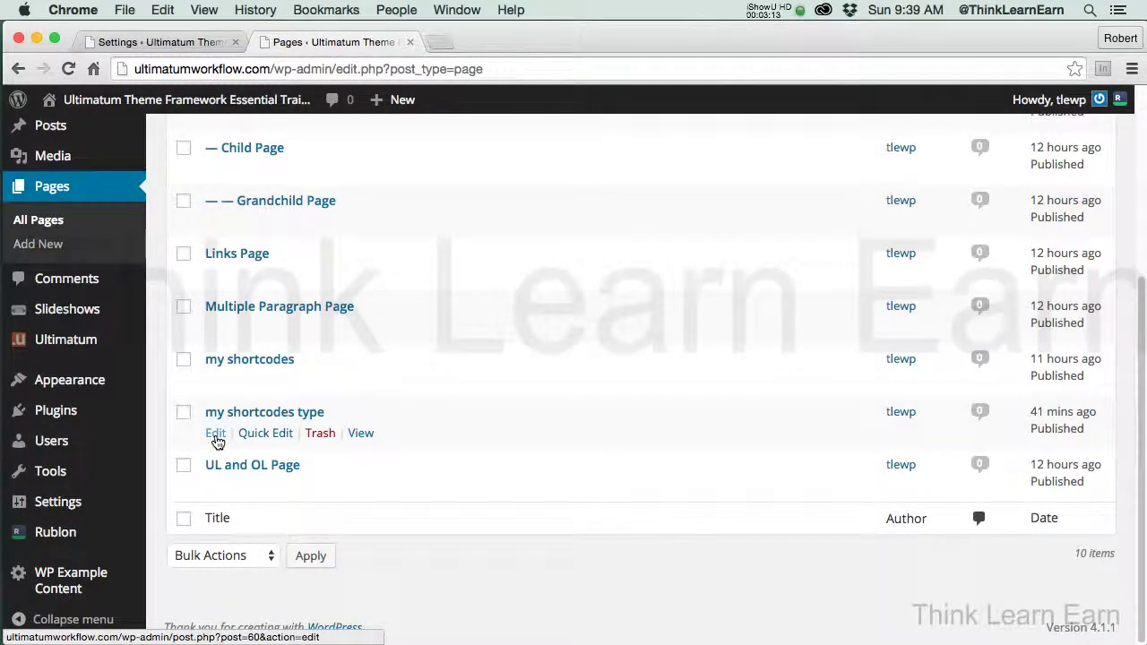
{"action": "left_click", "coordinate": [216, 382]}
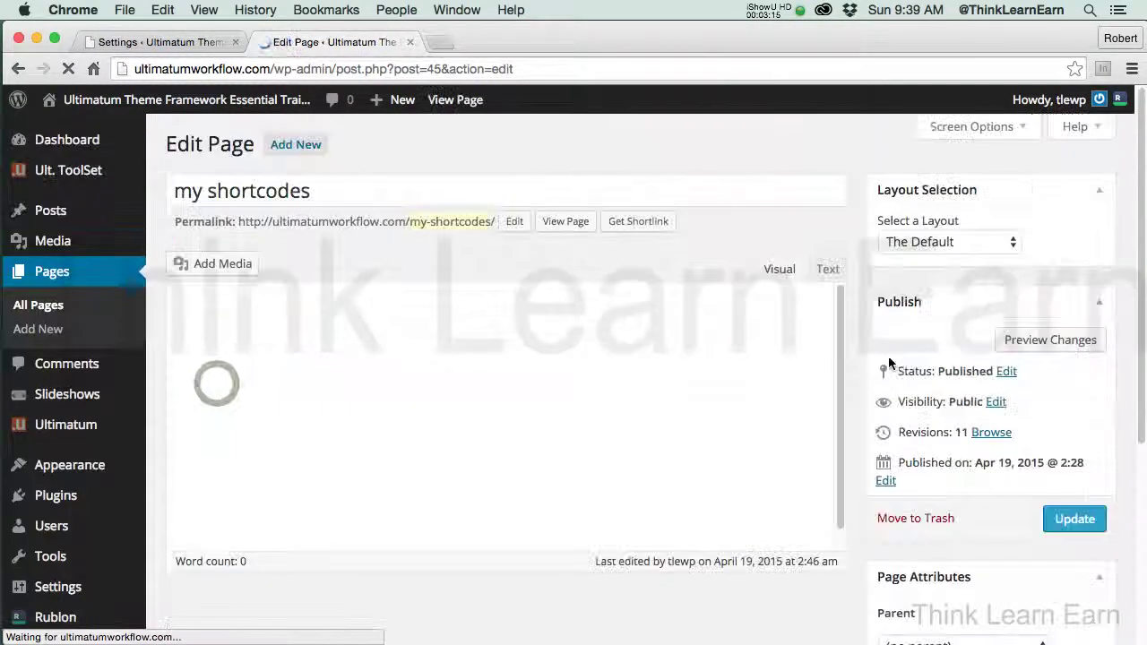
{"action": "left_click_drag", "start_coordinate": [1140, 334], "coordinate": [1139, 358]}
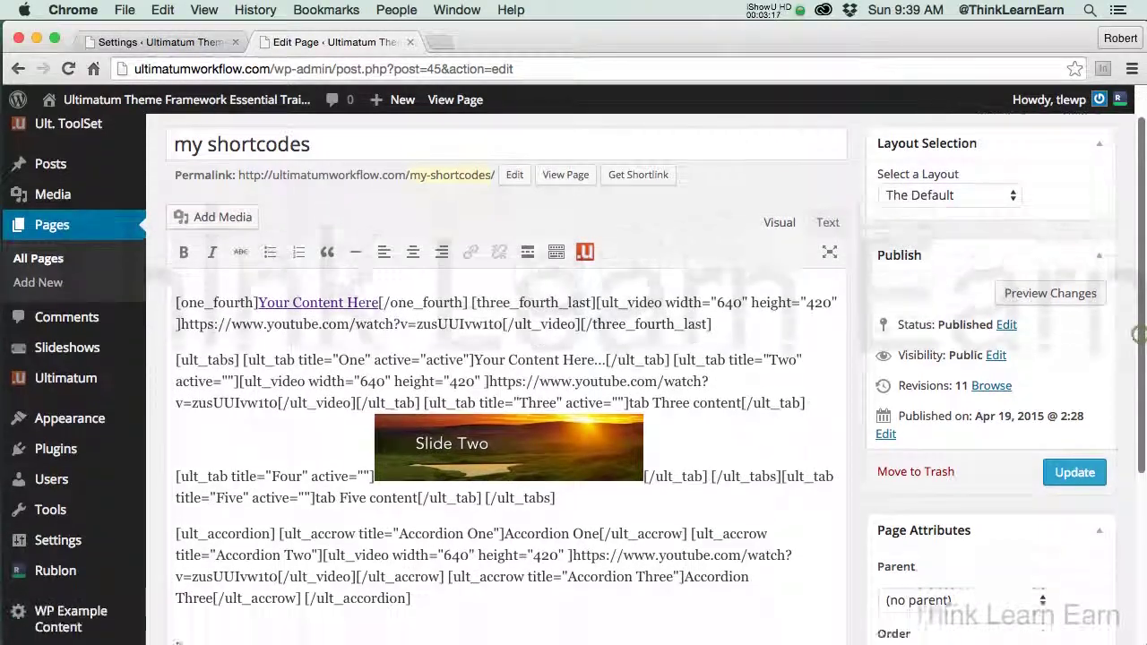
{"action": "scroll", "coordinate": [1008, 527], "scroll_direction": "down", "scroll_amount": 5}
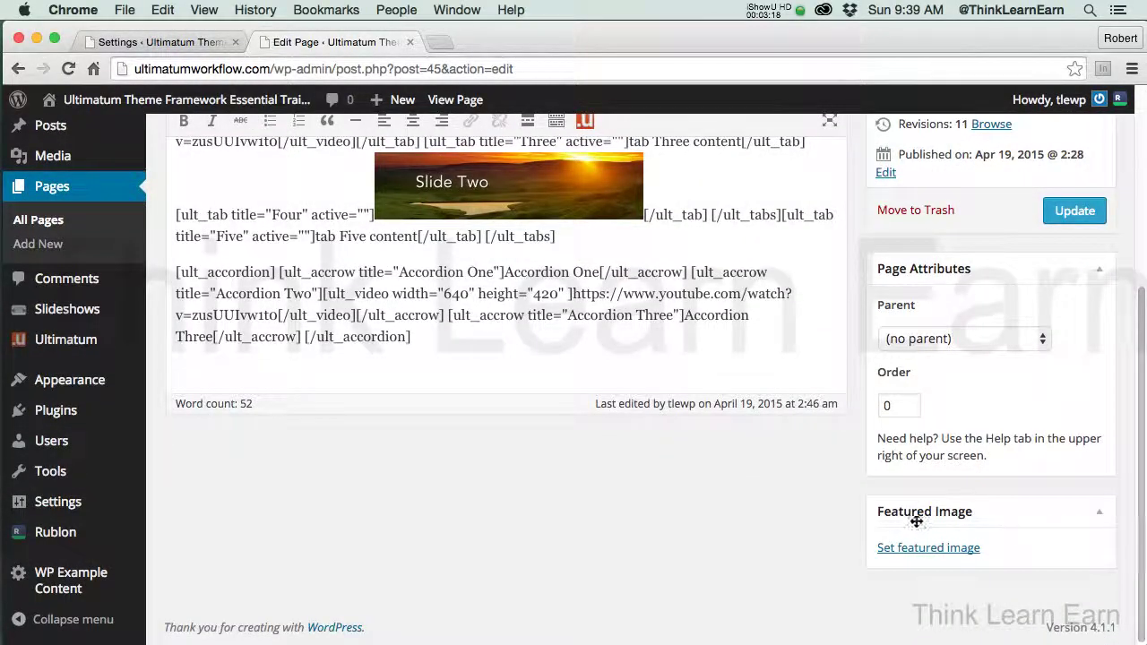
- Upload 26-hairstyle-med.jpg from hair-style/photo-versions/head-one_med as the featured image and update the page
{"action": "left_click", "coordinate": [961, 551]}
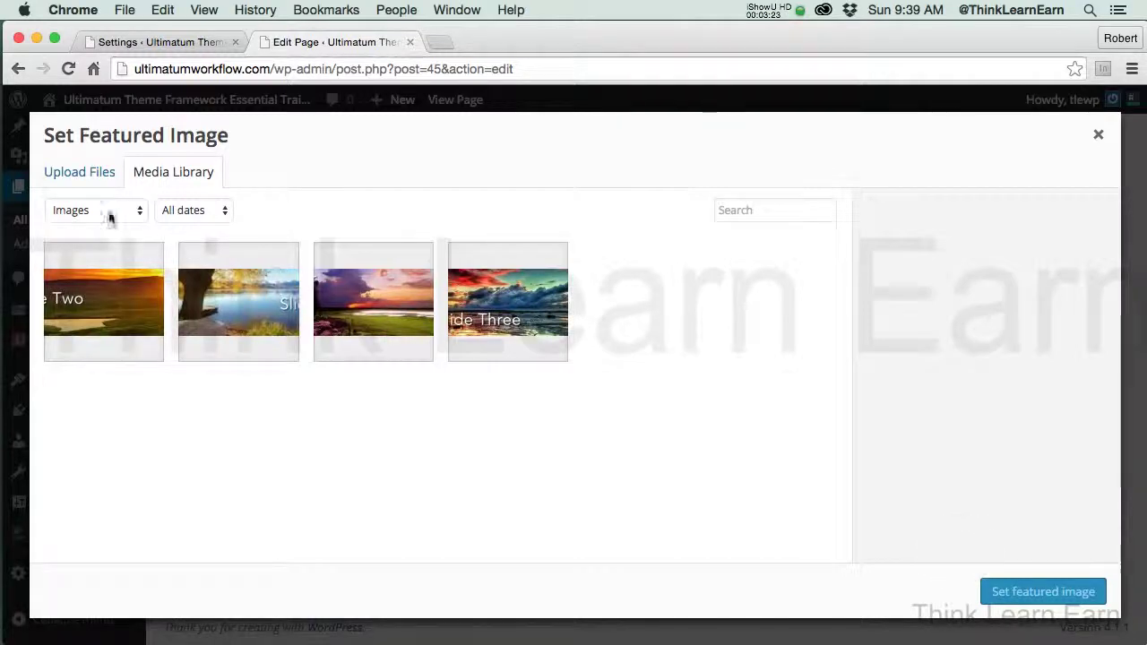
{"action": "left_click", "coordinate": [108, 179]}
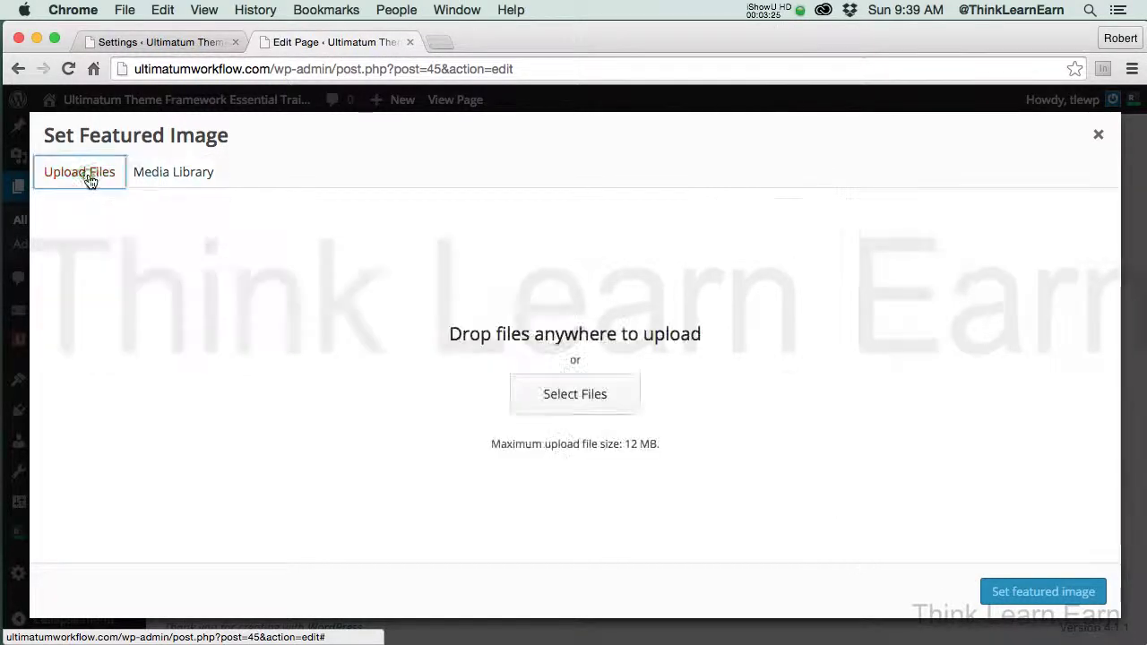
{"action": "left_click", "coordinate": [587, 396]}
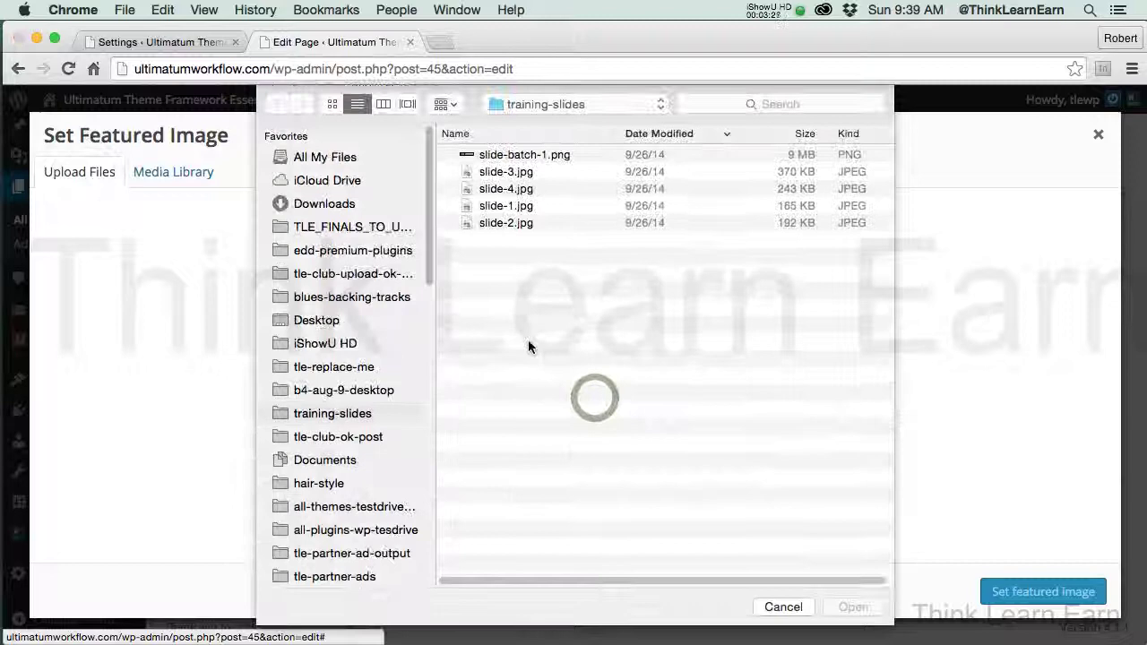
{"action": "left_click", "coordinate": [338, 485]}
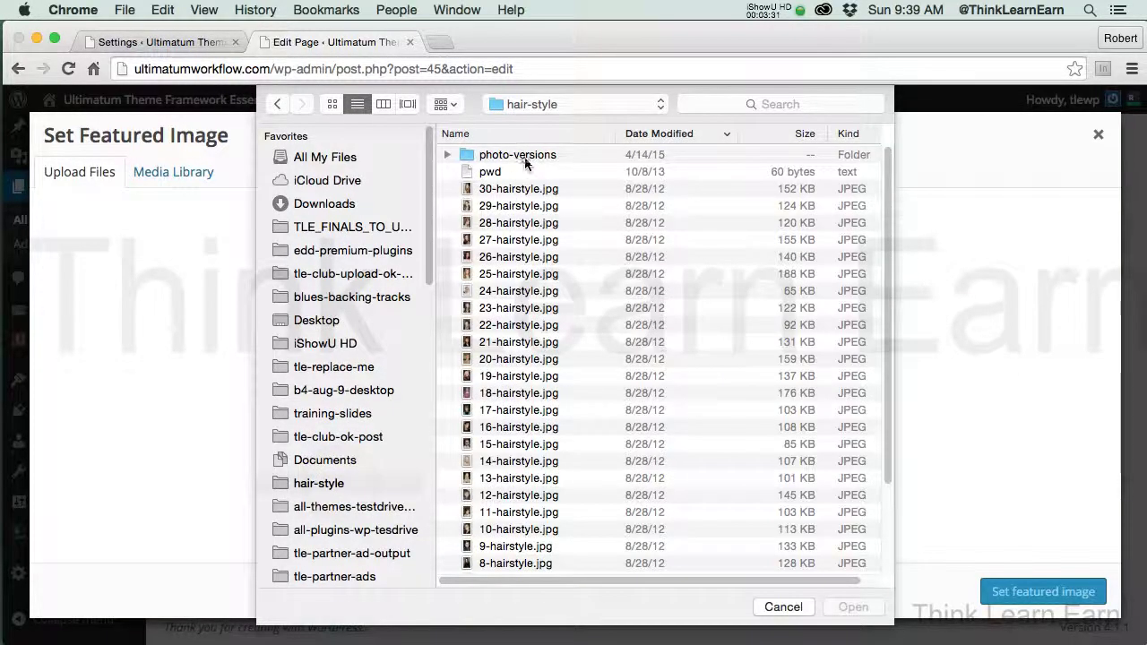
{"action": "double_click", "coordinate": [524, 158]}
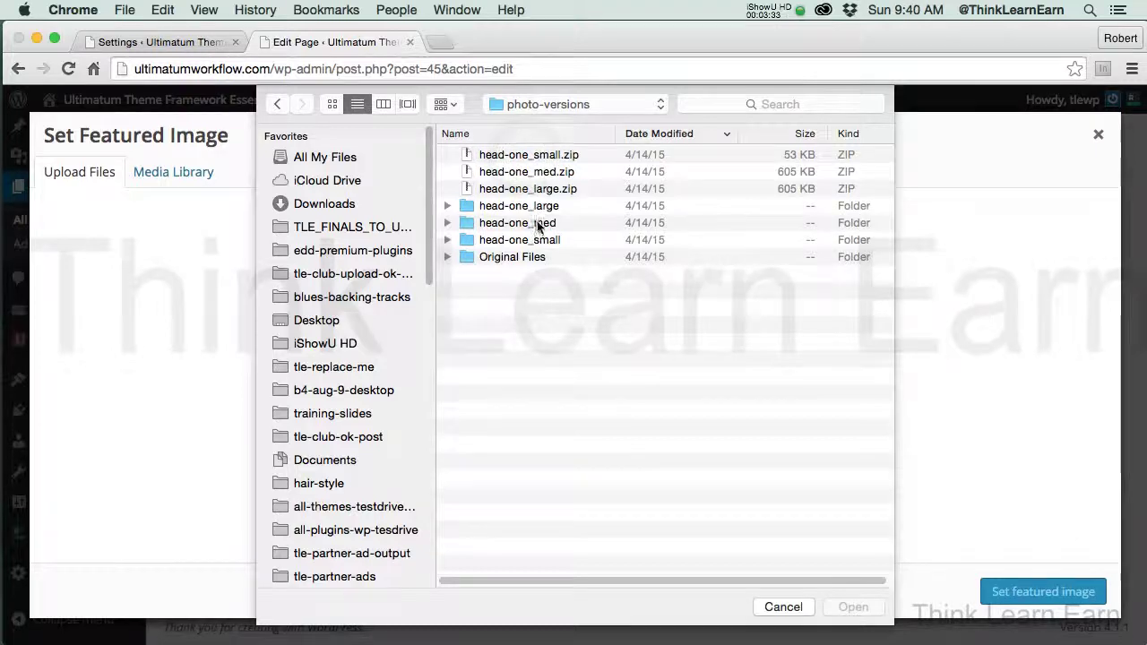
{"action": "double_click", "coordinate": [549, 226]}
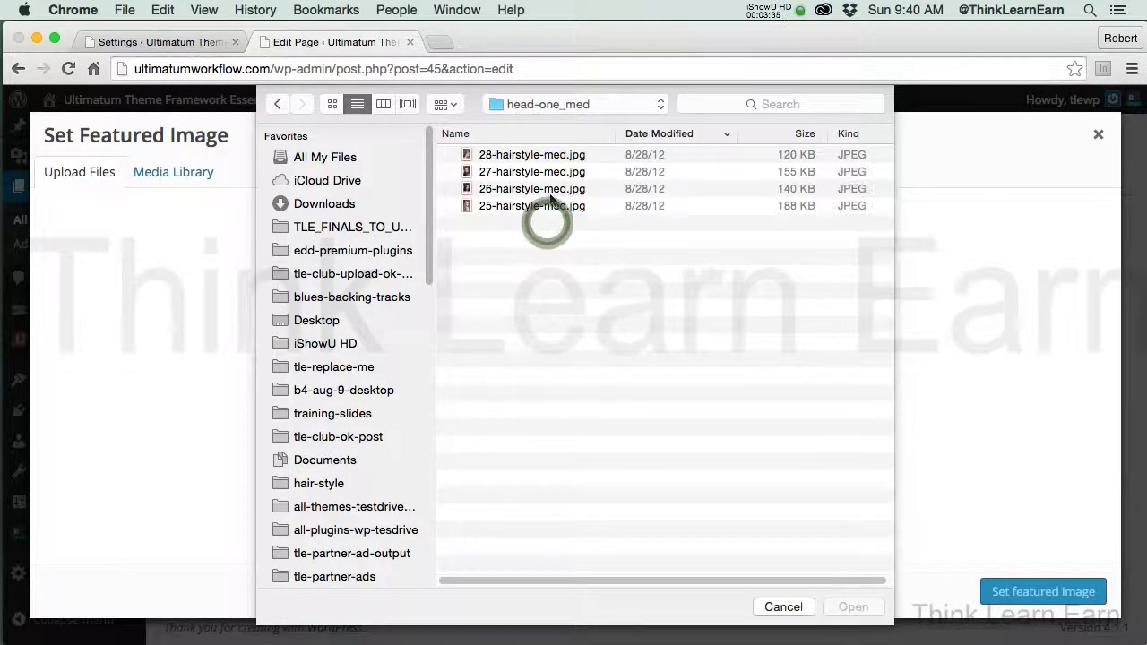
{"action": "left_click", "coordinate": [547, 190]}
{"action": "key", "text": "Return"}
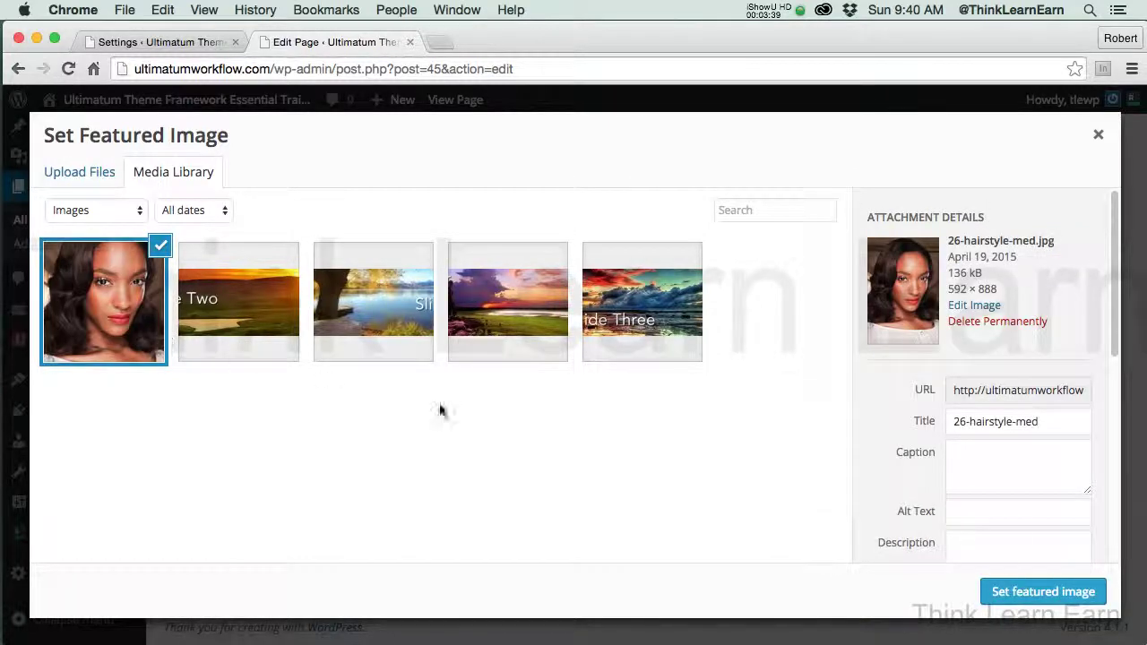
{"action": "left_click", "coordinate": [1043, 592]}
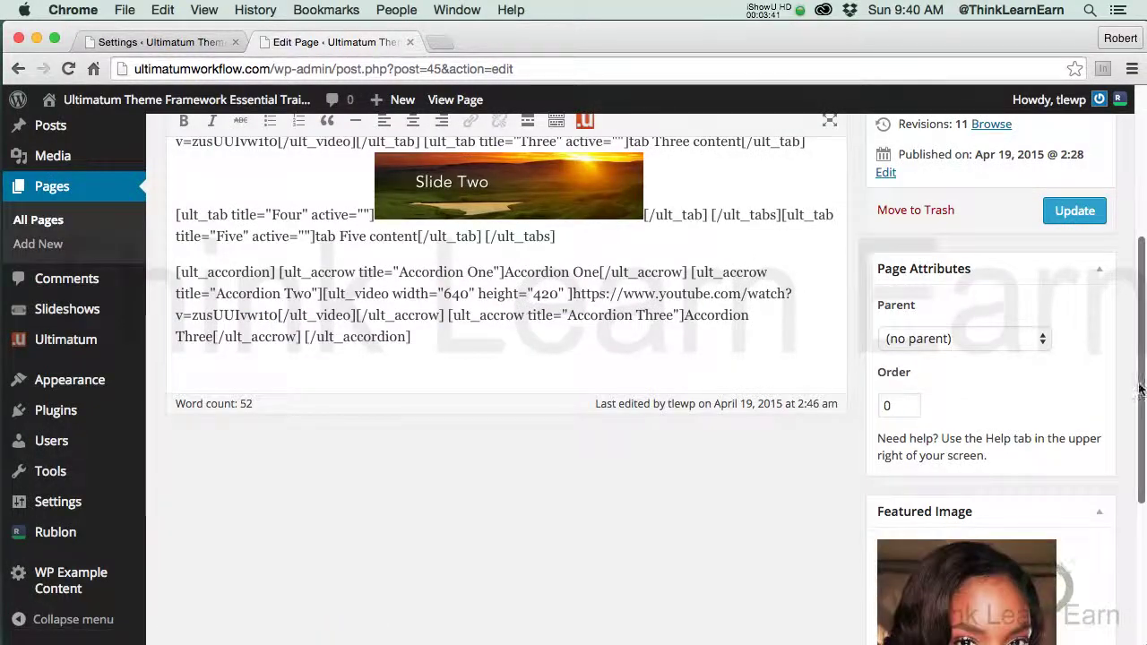
{"action": "left_click", "coordinate": [1059, 215]}
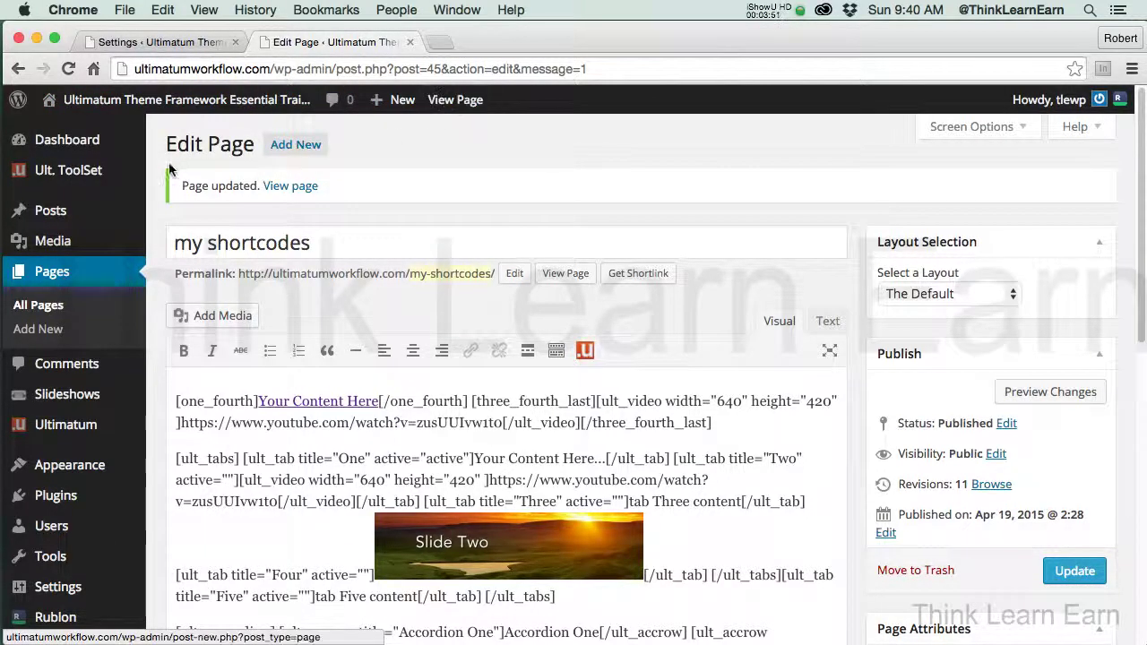
- View the live home page, now showing the portrait banner above the content
{"action": "mouse_move", "coordinate": [104, 117]}
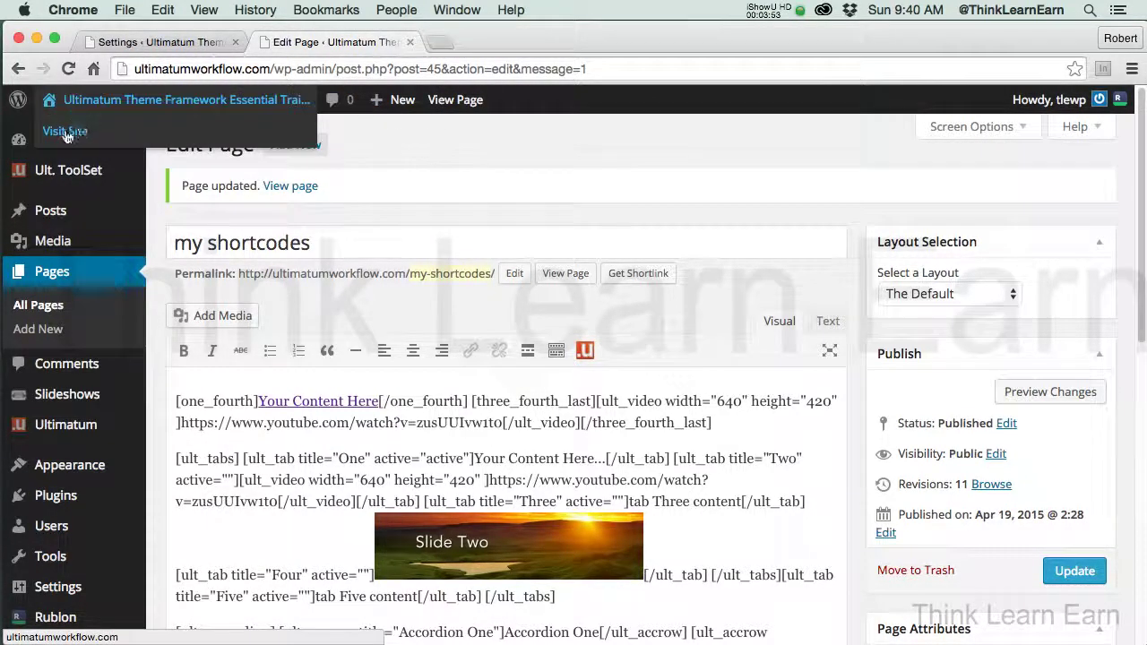
{"action": "left_click", "coordinate": [65, 131]}
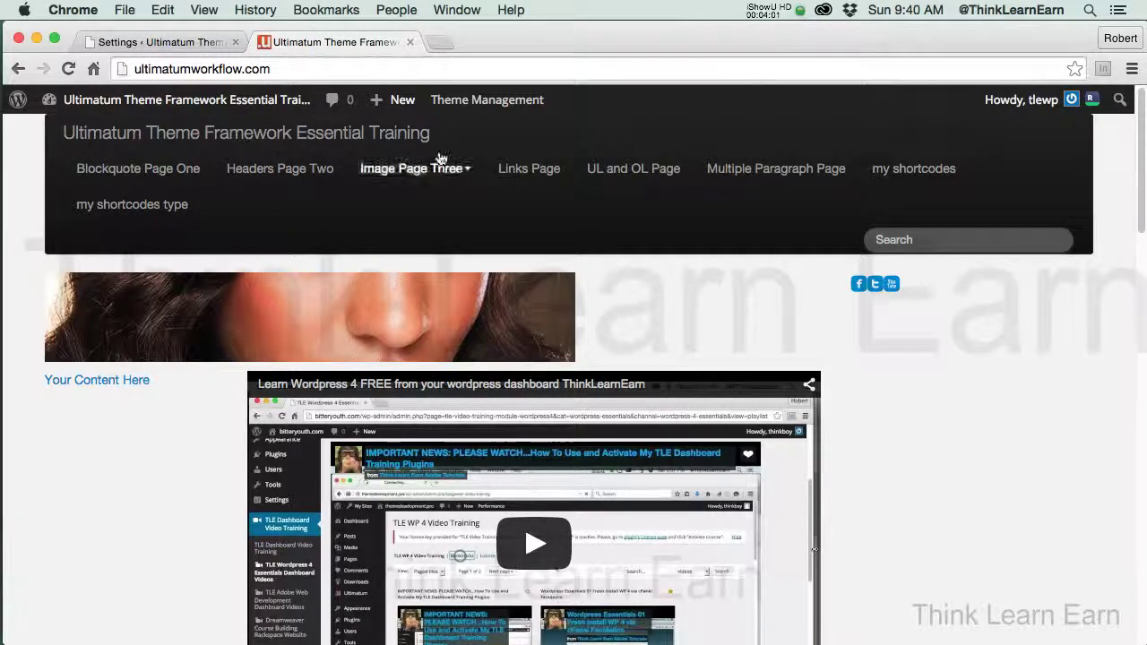
- Open the theme's layout editor and expand the Ultimatum Include Page widget
{"action": "mouse_move", "coordinate": [486, 99]}
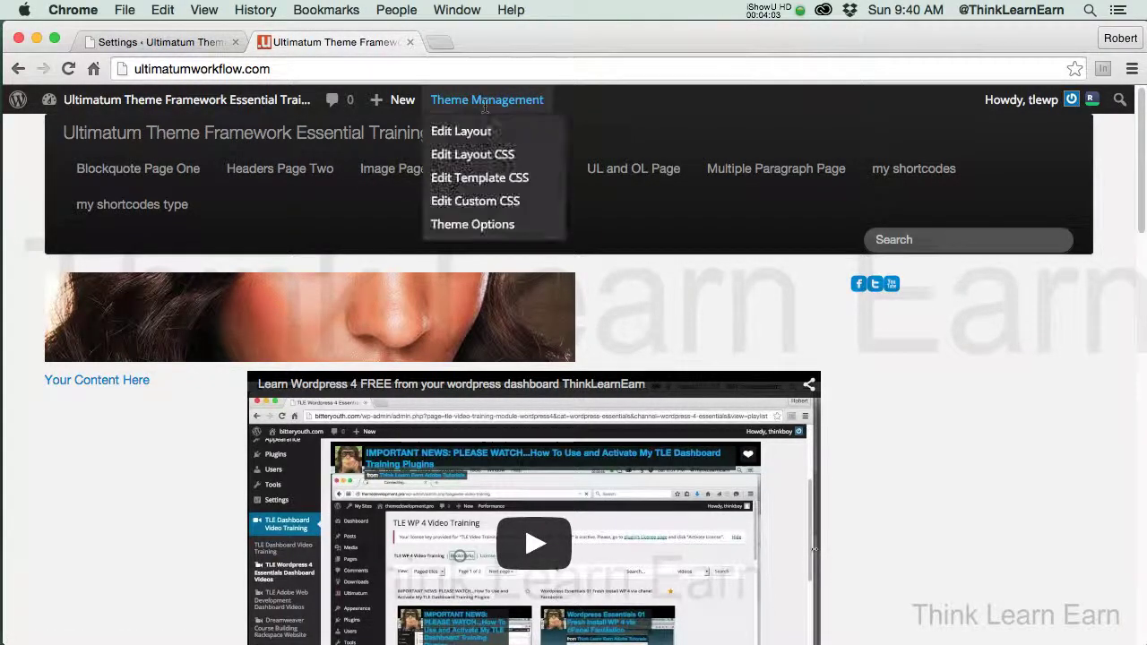
{"action": "left_click", "coordinate": [473, 131]}
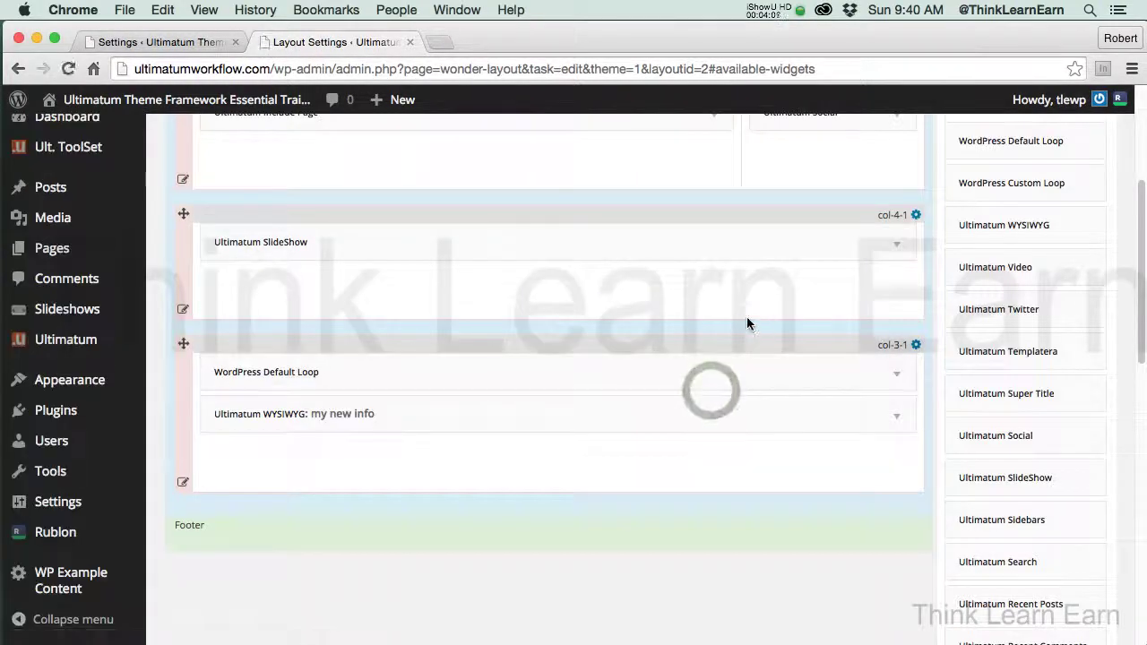
{"action": "left_click_drag", "start_coordinate": [1144, 251], "coordinate": [1144, 157]}
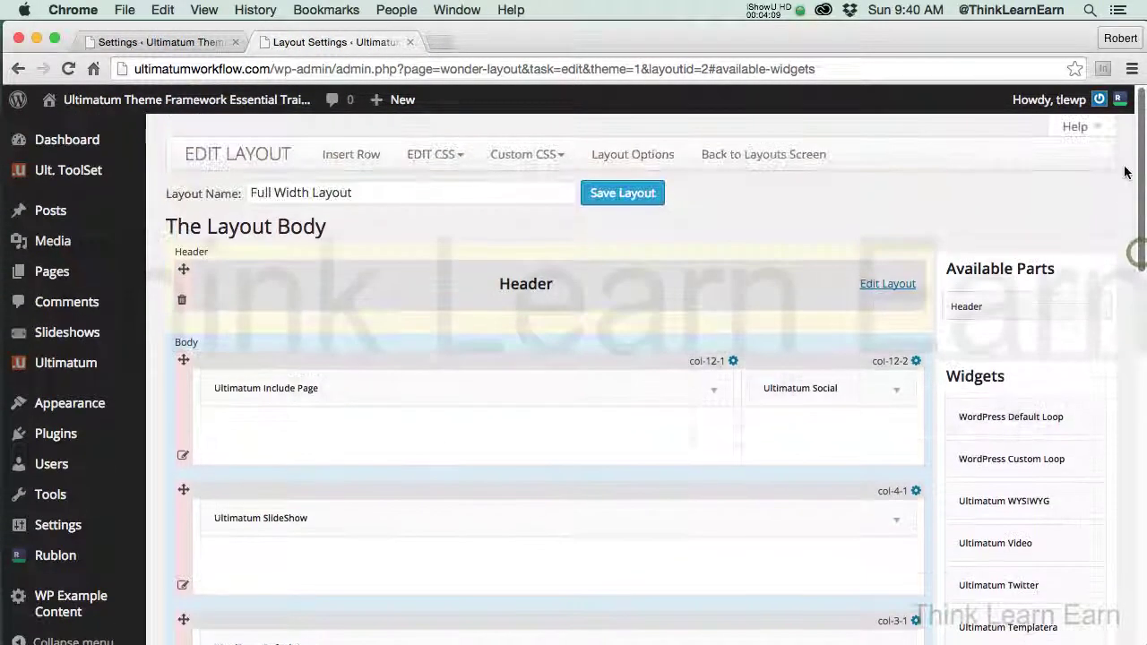
{"action": "left_click", "coordinate": [714, 393]}
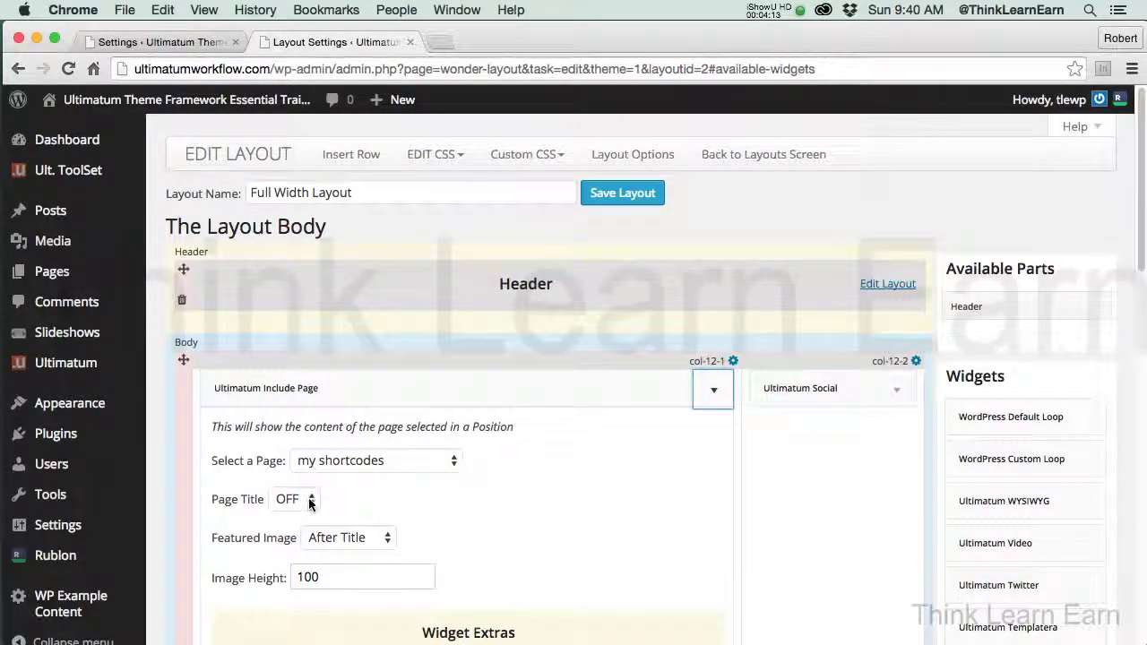
- Set the widget's Featured Image to OFF and save the widget
{"action": "left_click", "coordinate": [388, 538]}
{"action": "left_click", "coordinate": [481, 536]}
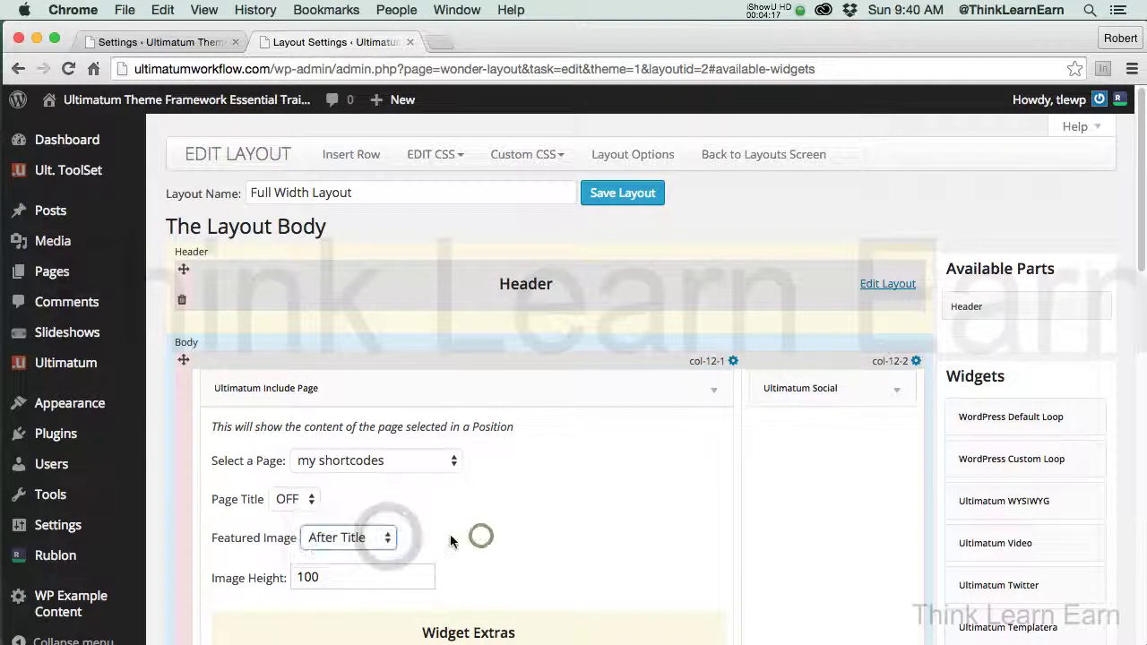
{"action": "left_click", "coordinate": [388, 538]}
{"action": "left_click", "coordinate": [376, 520]}
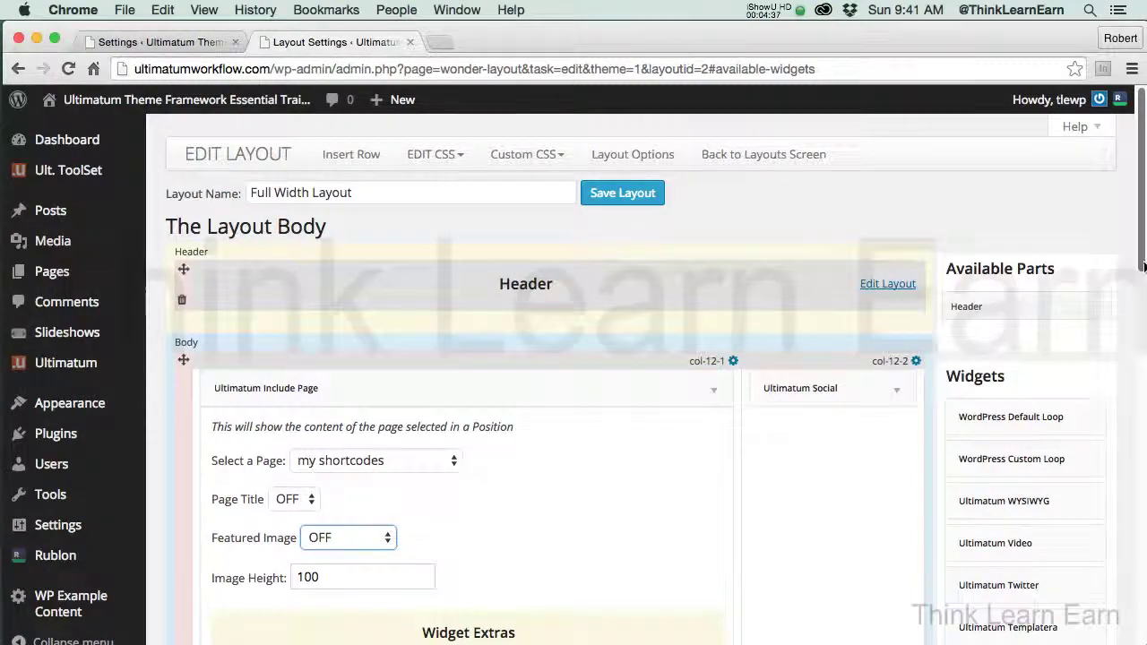
{"action": "left_click_drag", "start_coordinate": [1136, 267], "coordinate": [1140, 339]}
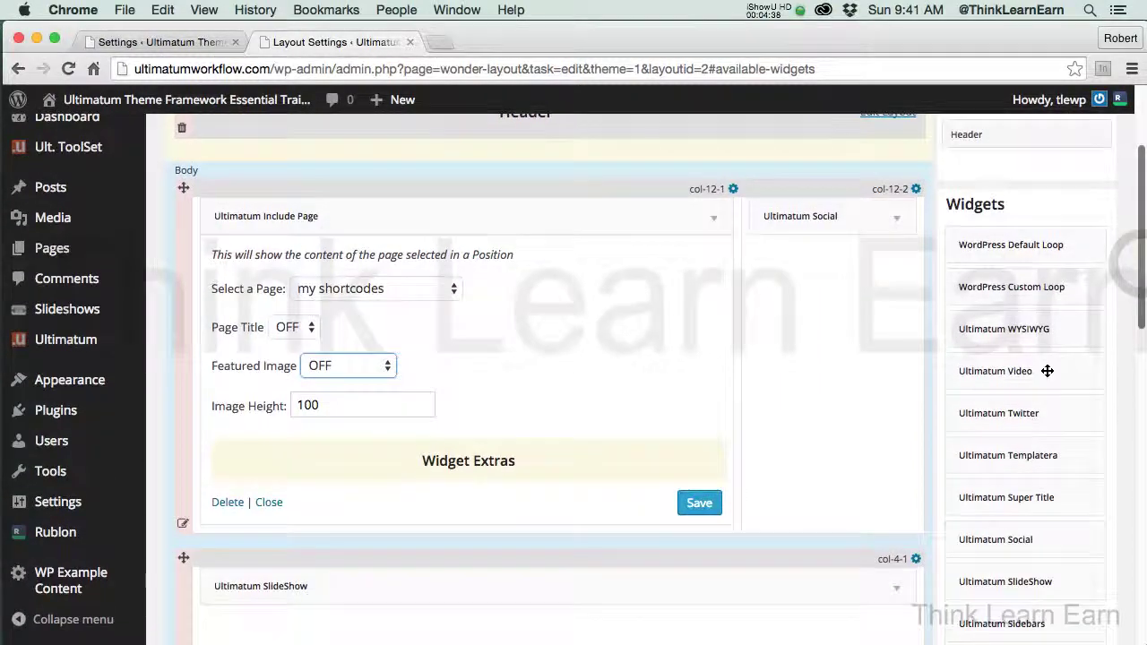
{"action": "left_click", "coordinate": [698, 502]}
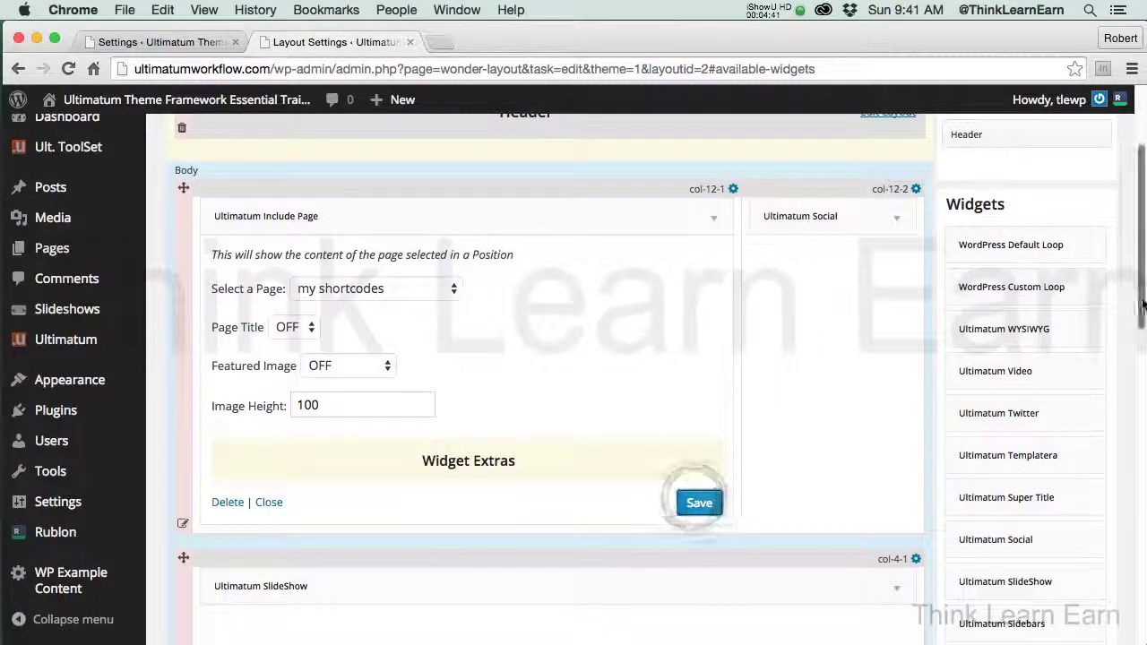
{"action": "left_click_drag", "start_coordinate": [1137, 300], "coordinate": [1143, 237]}
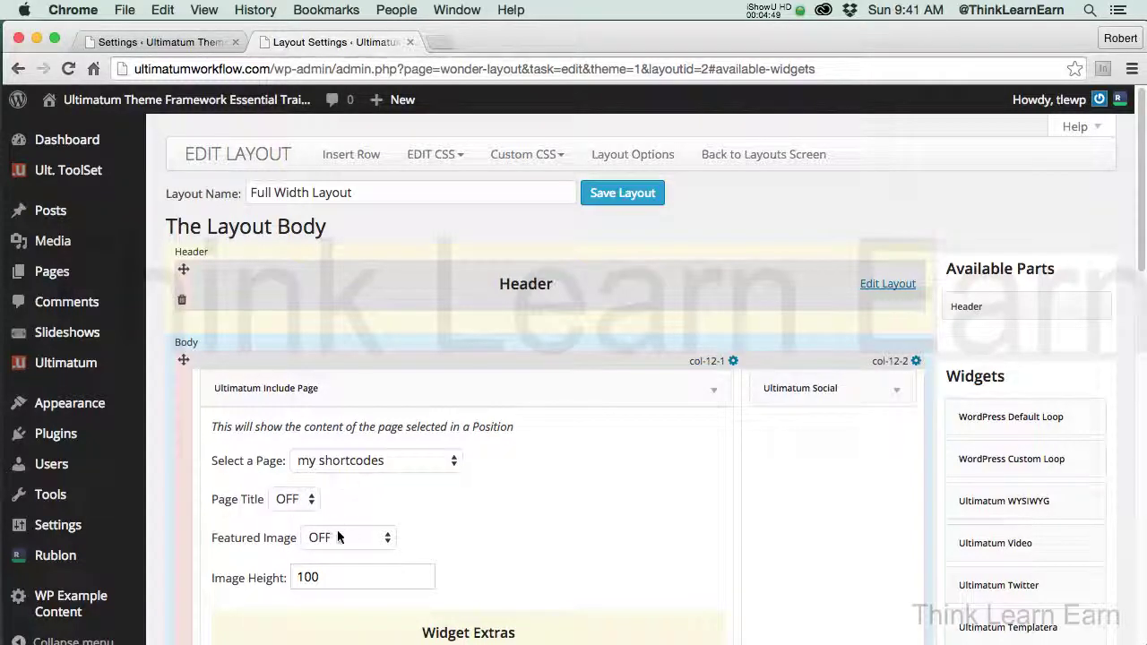
{"action": "left_click", "coordinate": [630, 195]}
{"action": "mouse_move", "coordinate": [154, 104]}
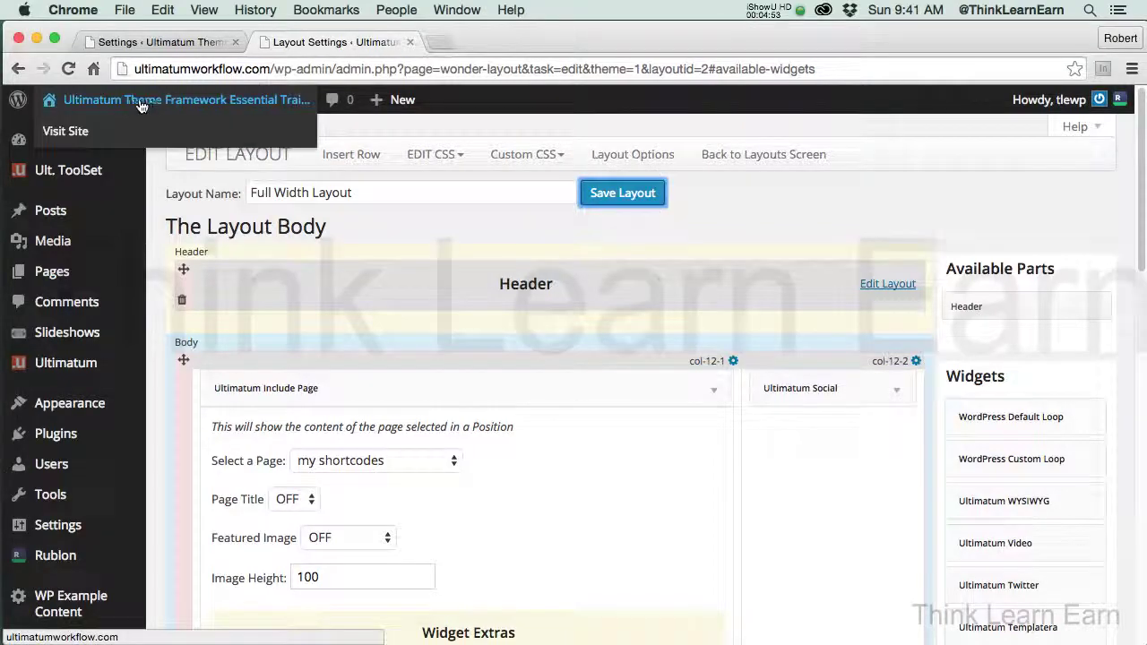
{"action": "left_click", "coordinate": [83, 136]}
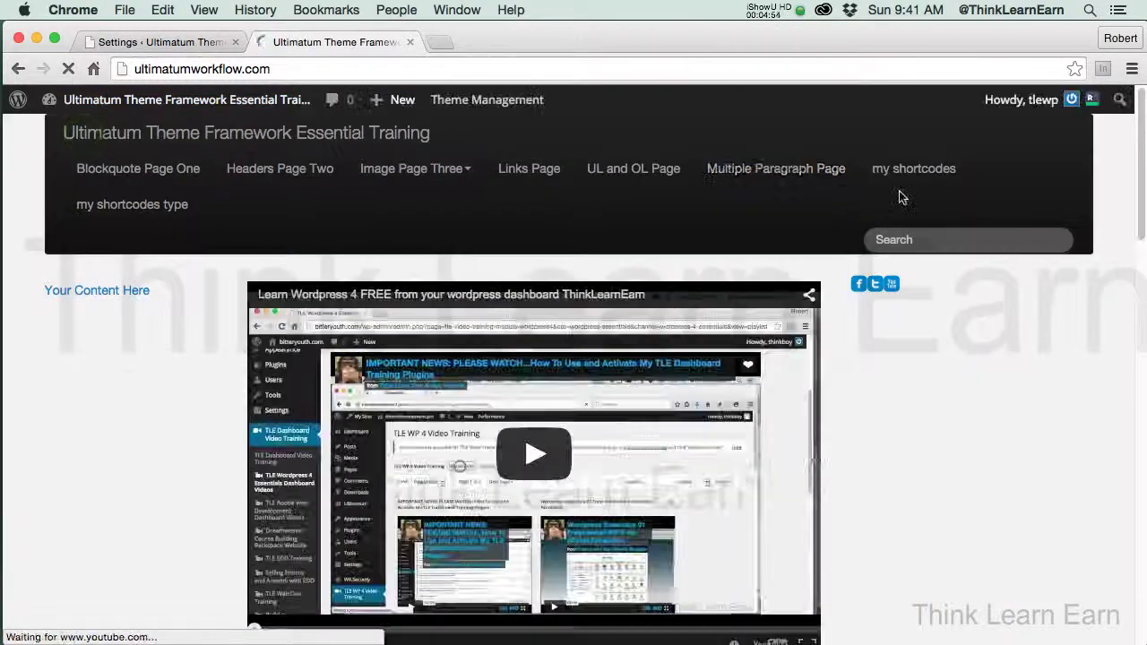
{"action": "scroll", "coordinate": [814, 269], "scroll_direction": "down", "scroll_amount": 3}
{"action": "scroll", "coordinate": [1136, 233], "scroll_direction": "down", "scroll_amount": 3}
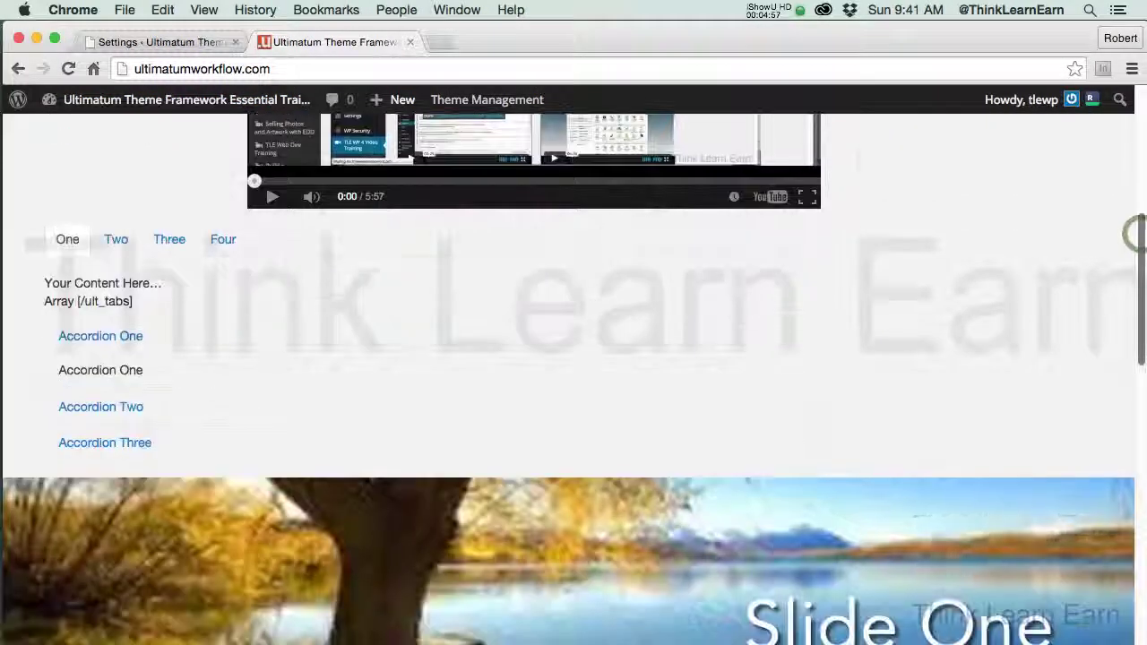
{"action": "scroll", "coordinate": [1137, 231], "scroll_direction": "up", "scroll_amount": 5}
{"action": "mouse_move", "coordinate": [497, 104]}
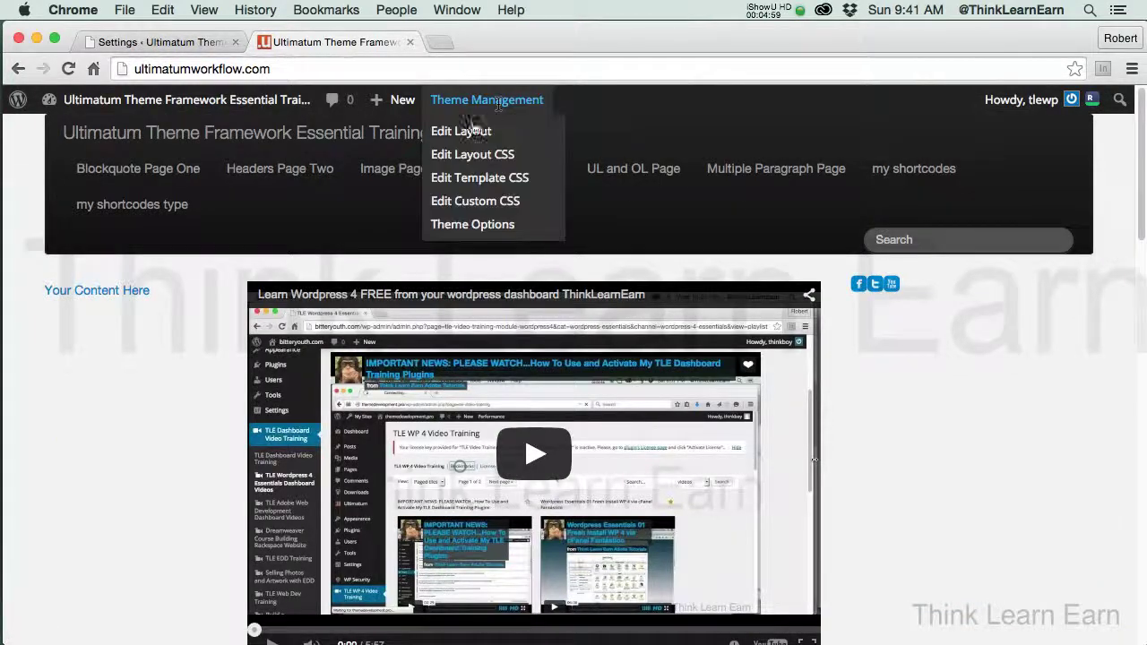
{"action": "left_click", "coordinate": [466, 126]}
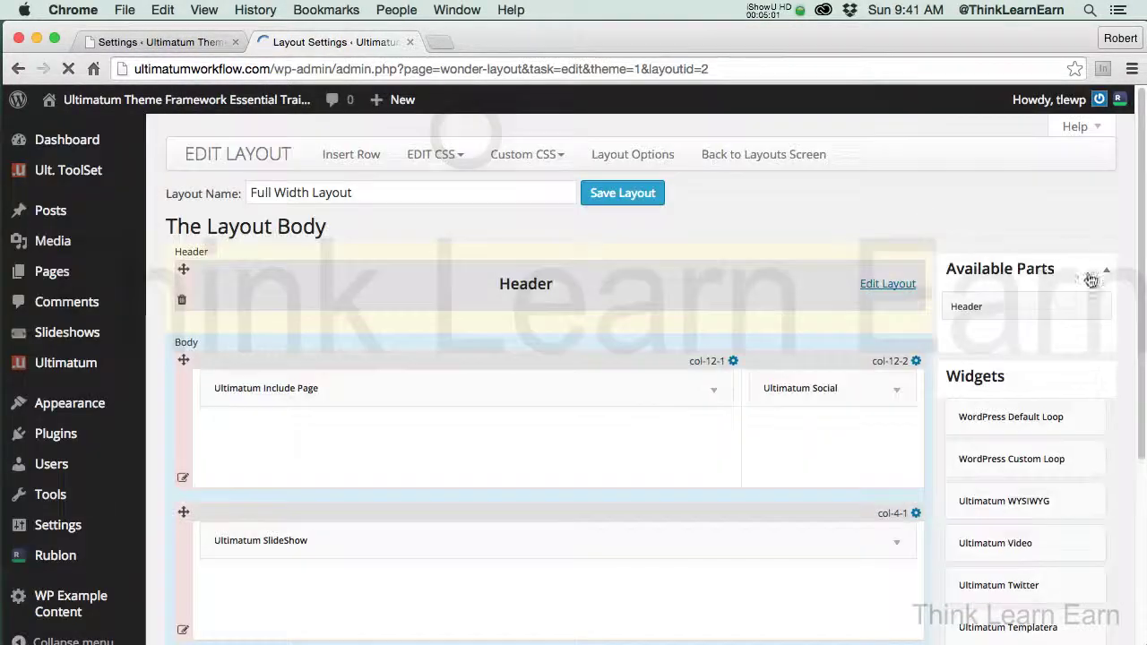
- Expand the Include Page widget and keep 'my shortcodes' selected in the Select a Page list
{"action": "left_click_drag", "start_coordinate": [1139, 259], "coordinate": [1142, 641]}
{"action": "scroll", "coordinate": [982, 307], "scroll_direction": "up", "scroll_amount": 3}
{"action": "scroll", "coordinate": [981, 306], "scroll_direction": "up", "scroll_amount": 10}
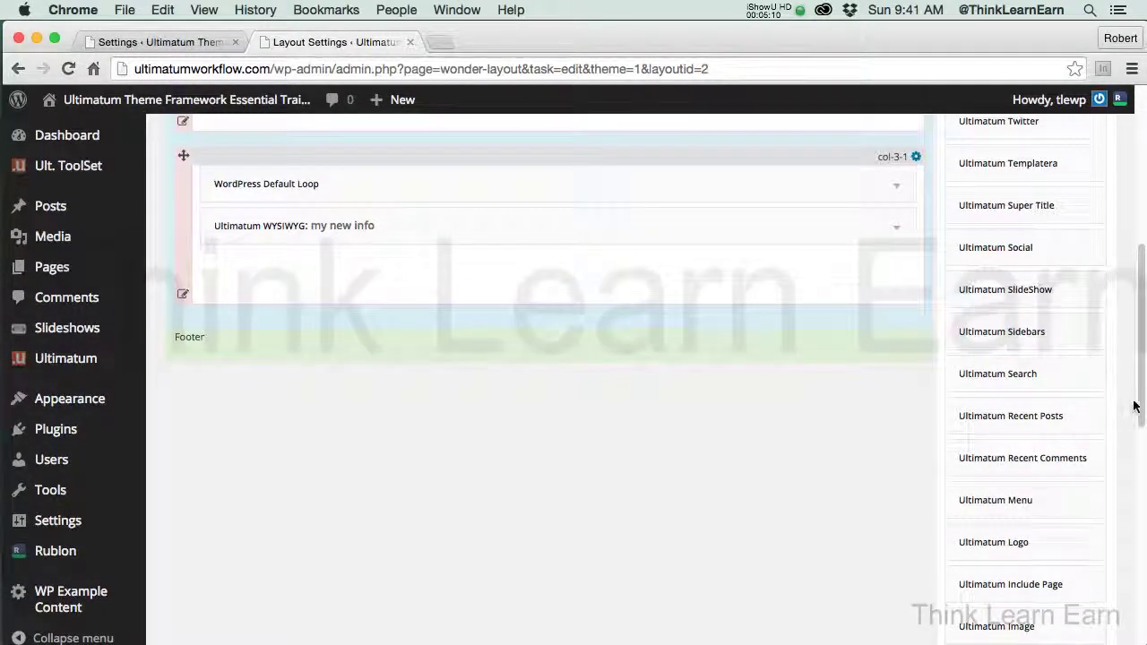
{"action": "left_click_drag", "start_coordinate": [1134, 406], "coordinate": [1137, 288]}
{"action": "left_click", "coordinate": [713, 293]}
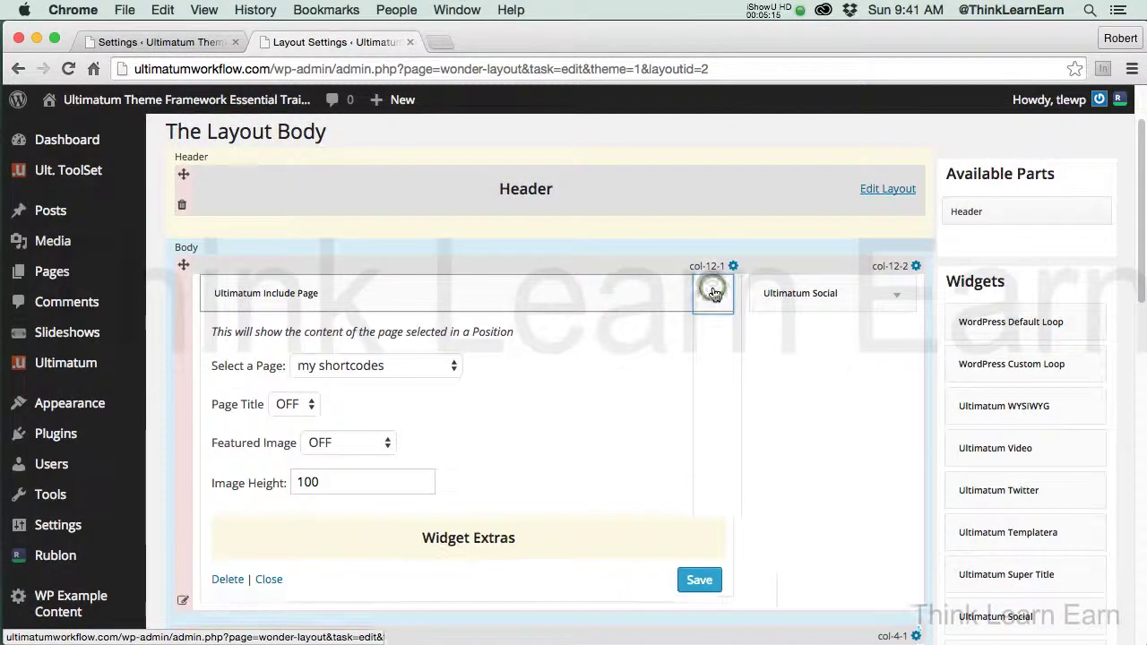
{"action": "left_click", "coordinate": [454, 366]}
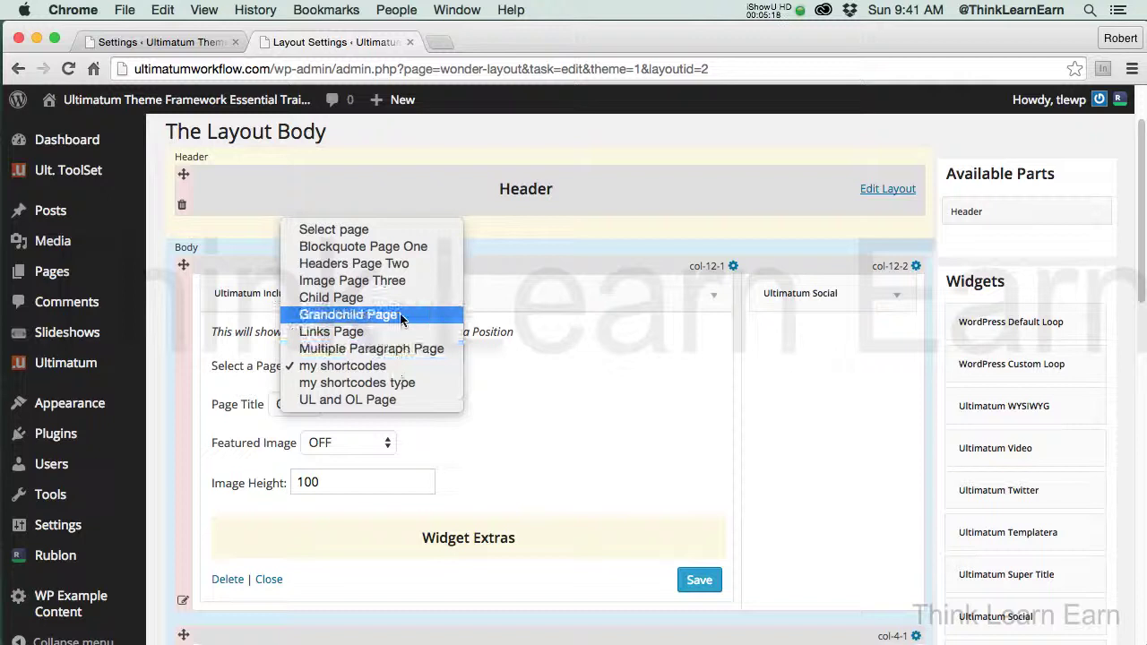
{"action": "left_click", "coordinate": [618, 377]}
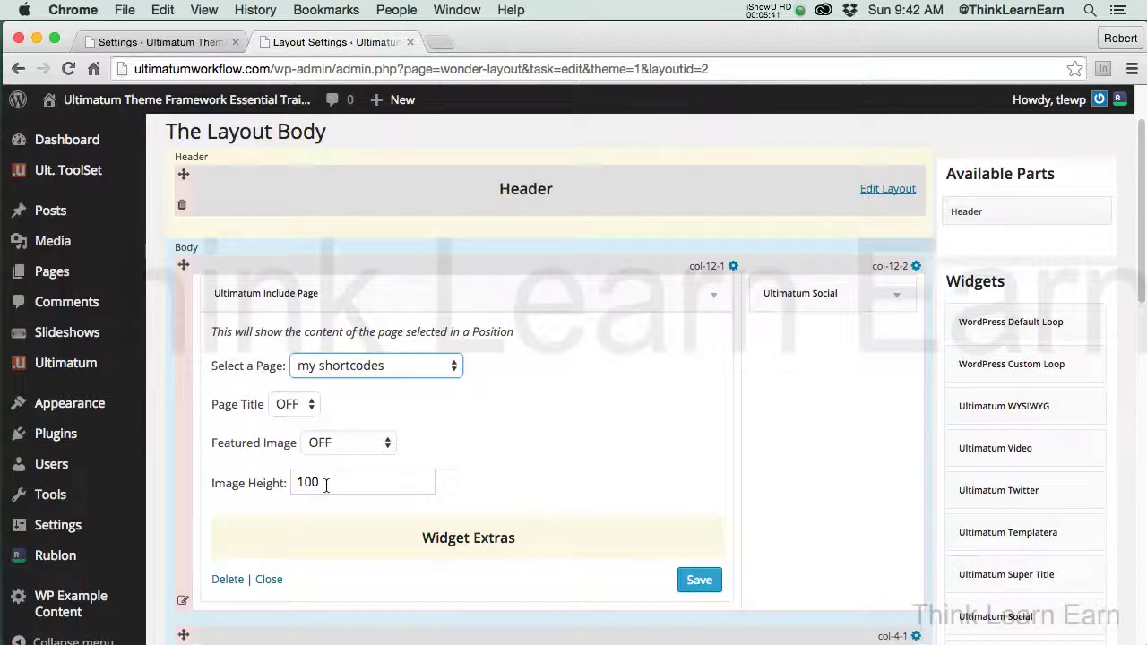
{"action": "mouse_move", "coordinate": [98, 414]}
- Open the Media Library in a new tab and show the details of 26-hairstyle-med.jpg (592 × 888)
{"action": "mouse_move", "coordinate": [62, 254]}
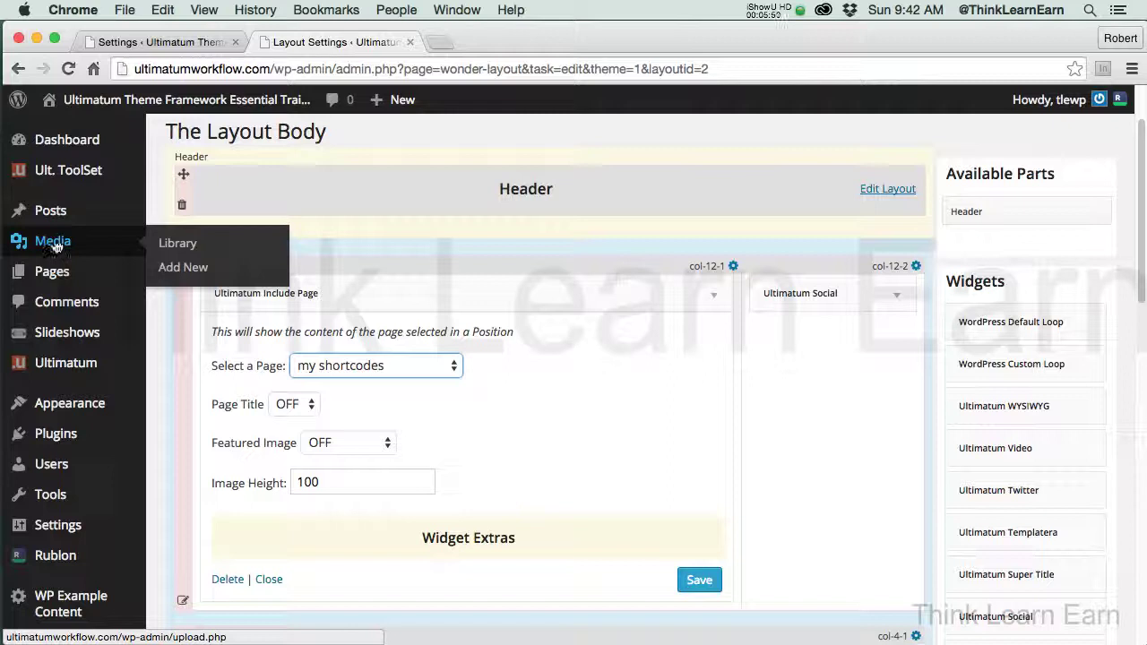
{"action": "right_click", "coordinate": [179, 248]}
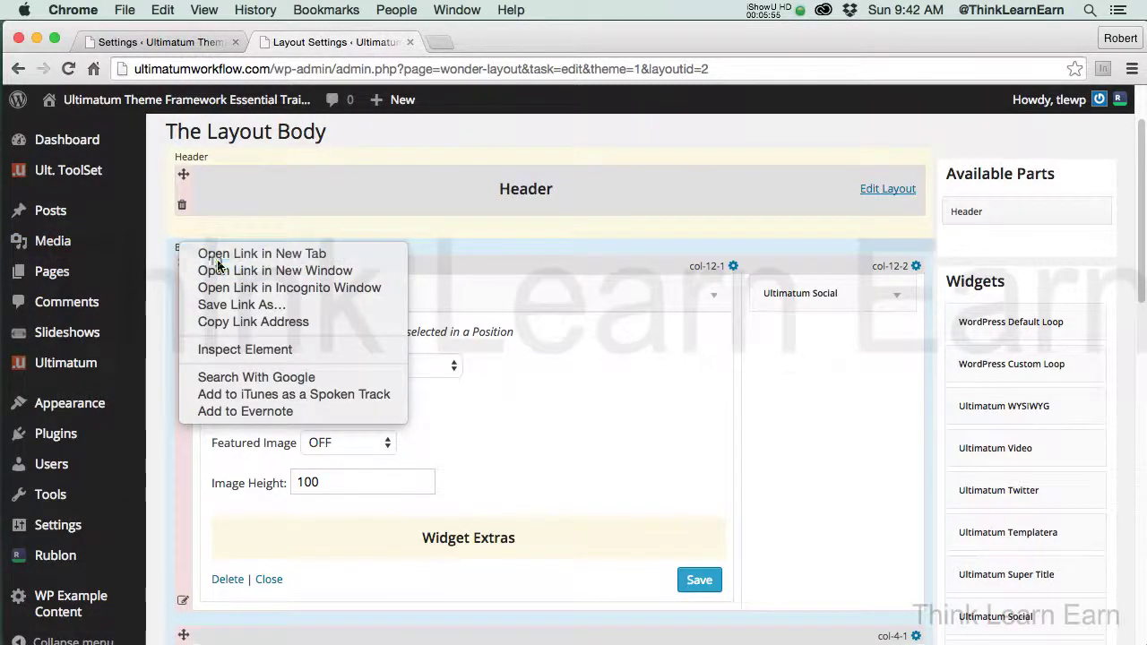
{"action": "left_click", "coordinate": [216, 253]}
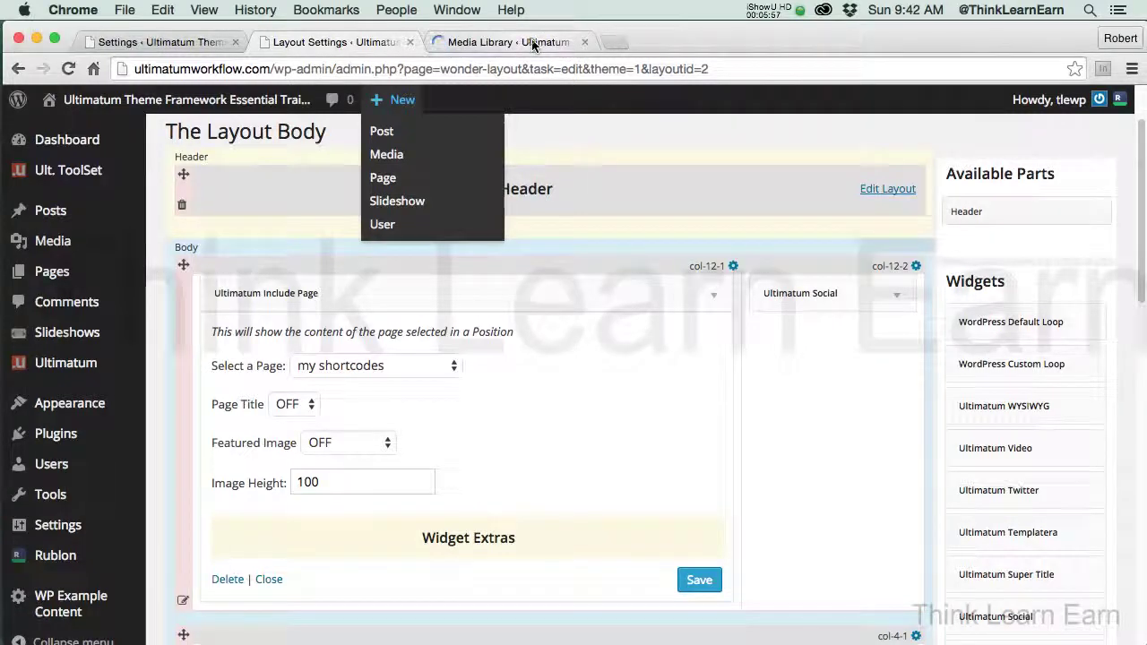
{"action": "left_click", "coordinate": [532, 43]}
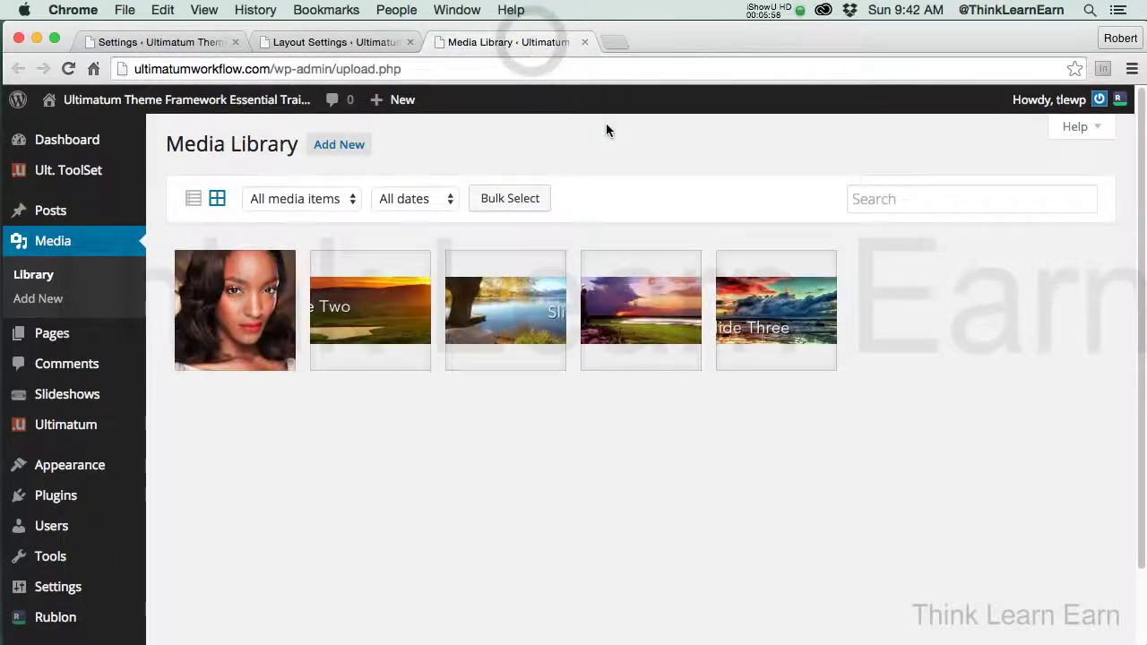
{"action": "left_click", "coordinate": [251, 338]}
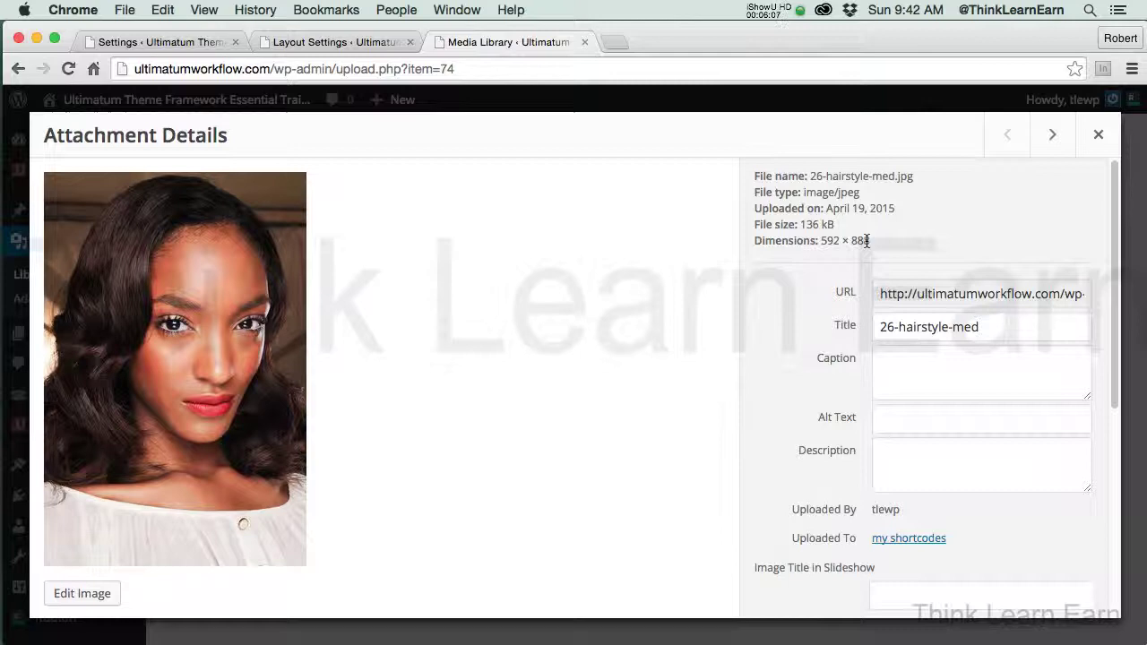
- Scale 26-hairstyle-med.jpg down to 200 × 300 in the image editor and save it
{"action": "left_click", "coordinate": [82, 593]}
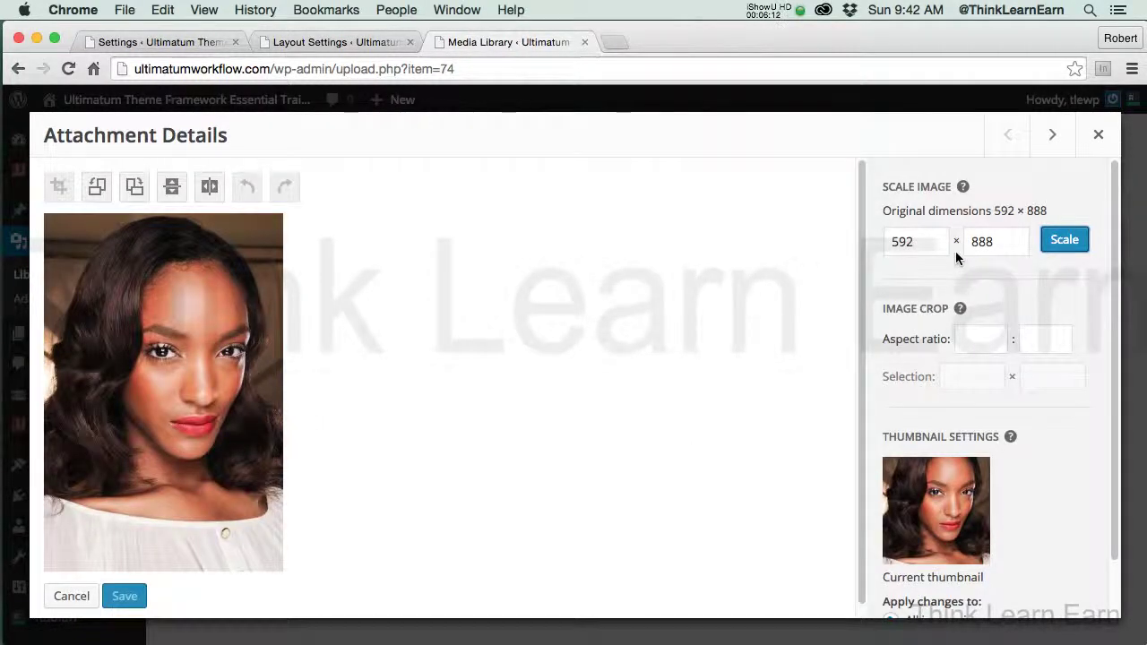
{"action": "left_click", "coordinate": [978, 343]}
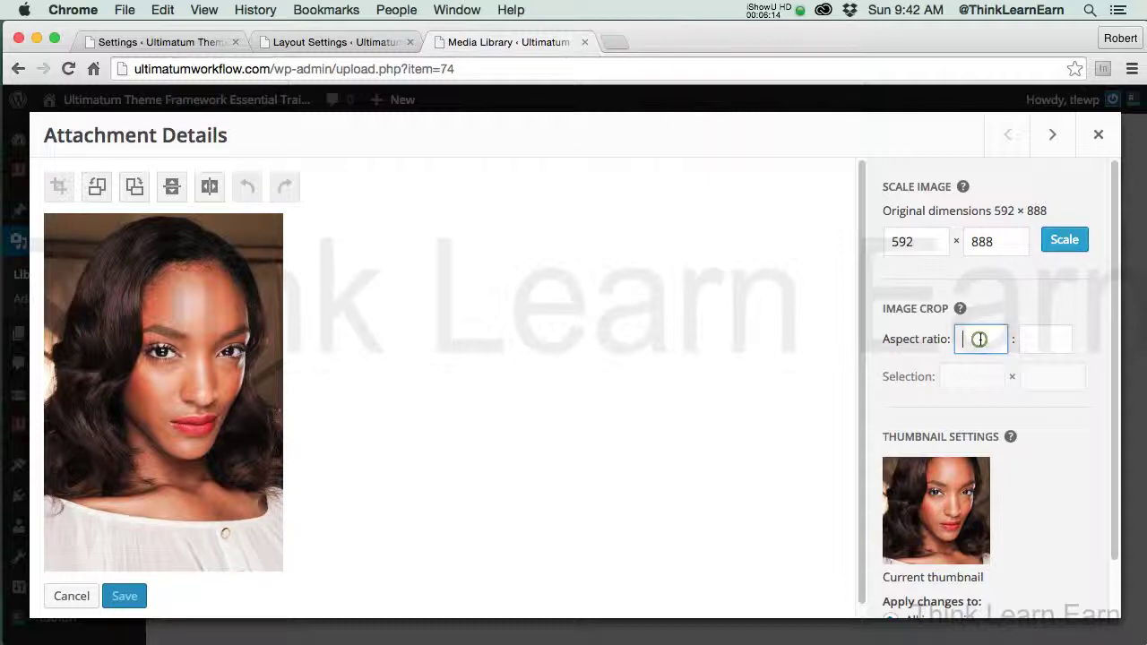
{"action": "double_click", "coordinate": [923, 243]}
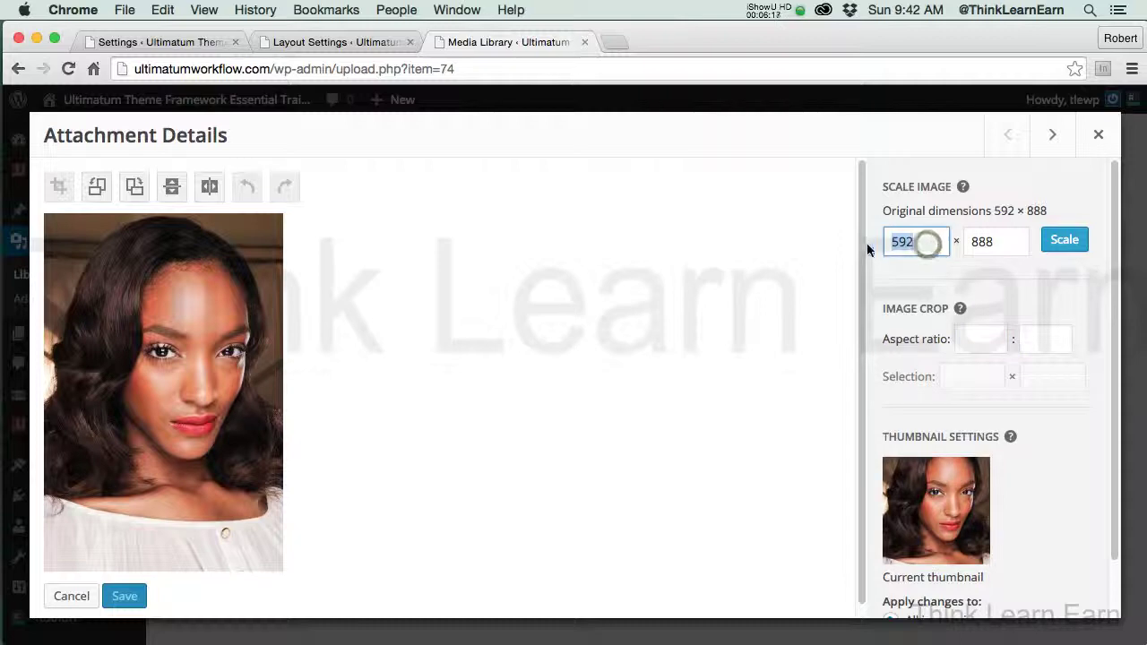
{"action": "left_click", "coordinate": [1065, 242]}
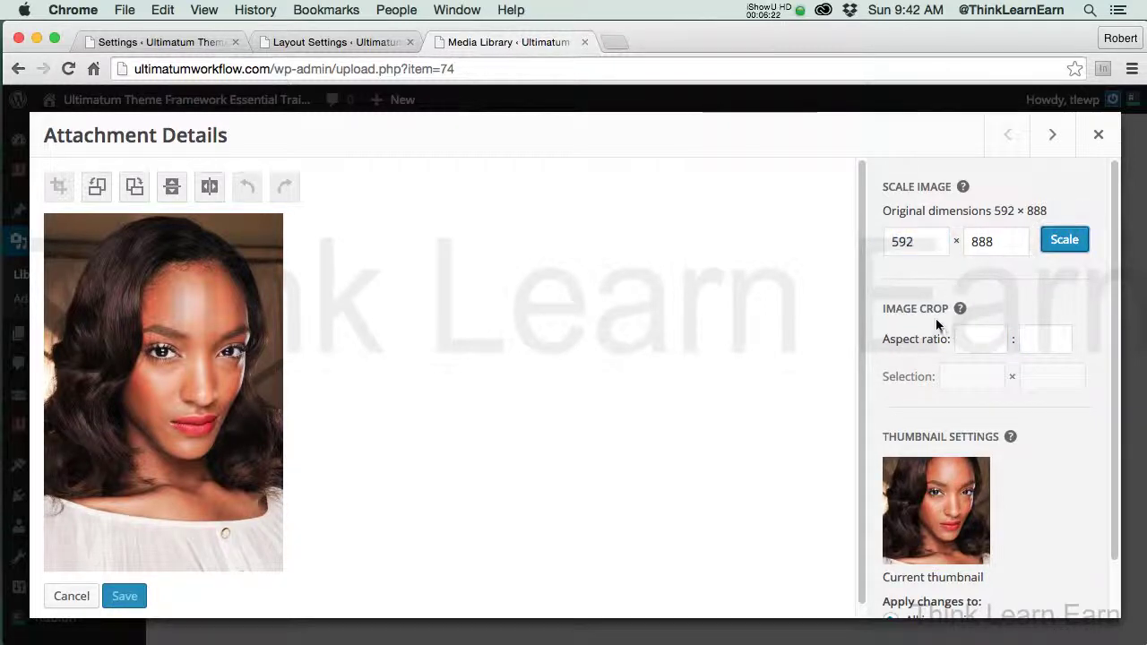
{"action": "left_click", "coordinate": [979, 341]}
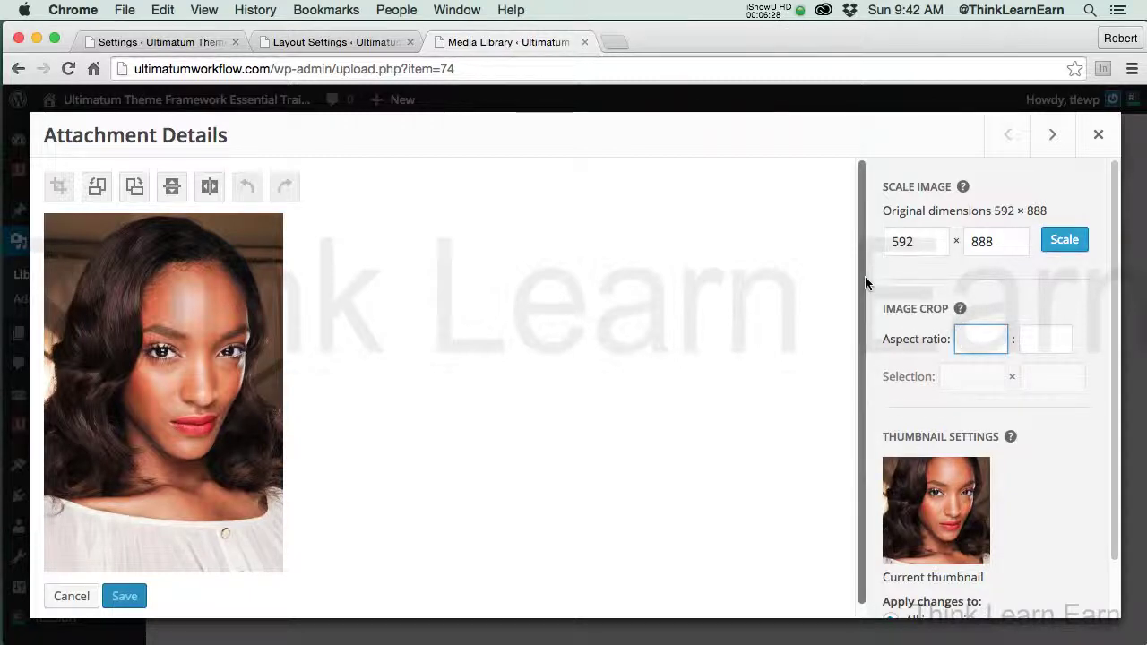
{"action": "double_click", "coordinate": [930, 244]}
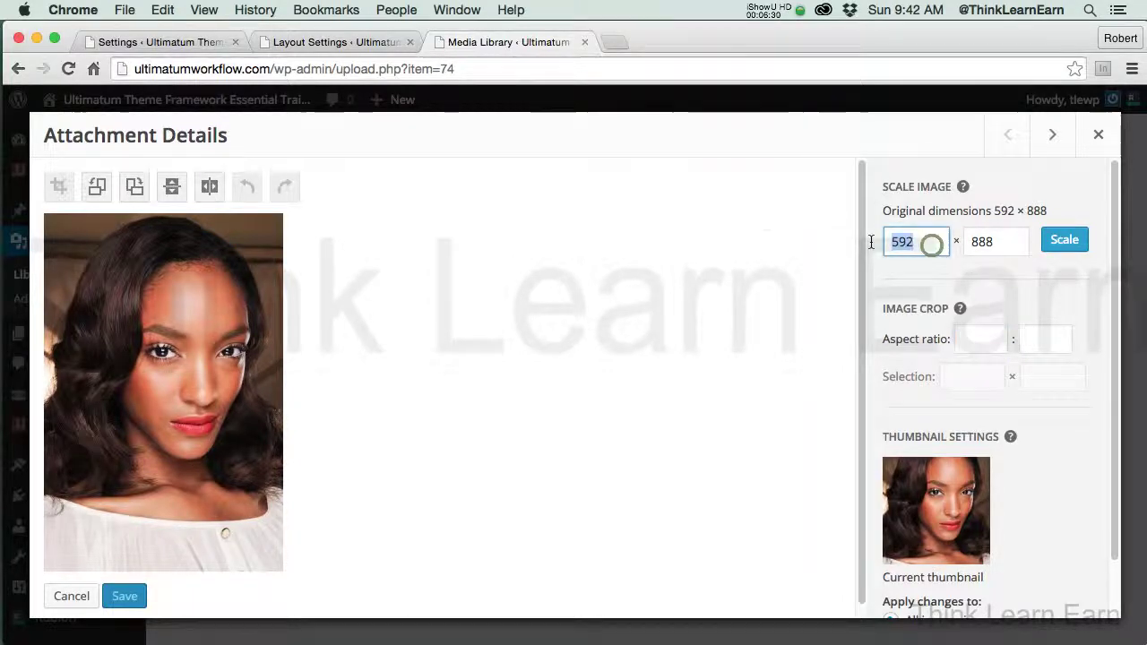
{"action": "type", "text": "350"}
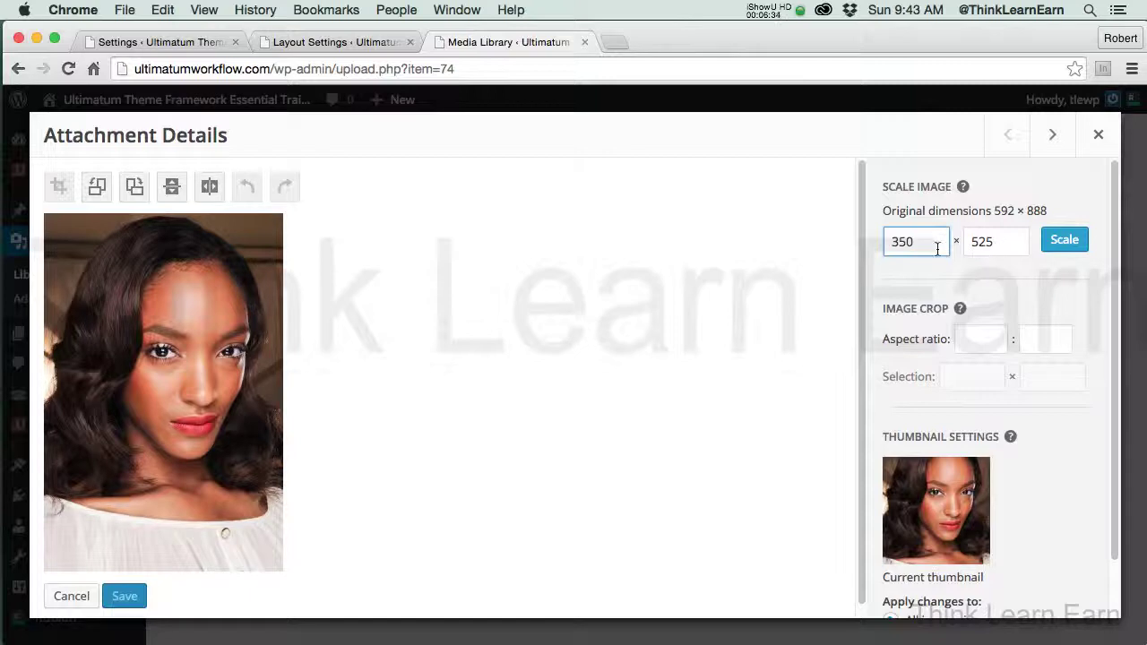
{"action": "double_click", "coordinate": [1002, 243]}
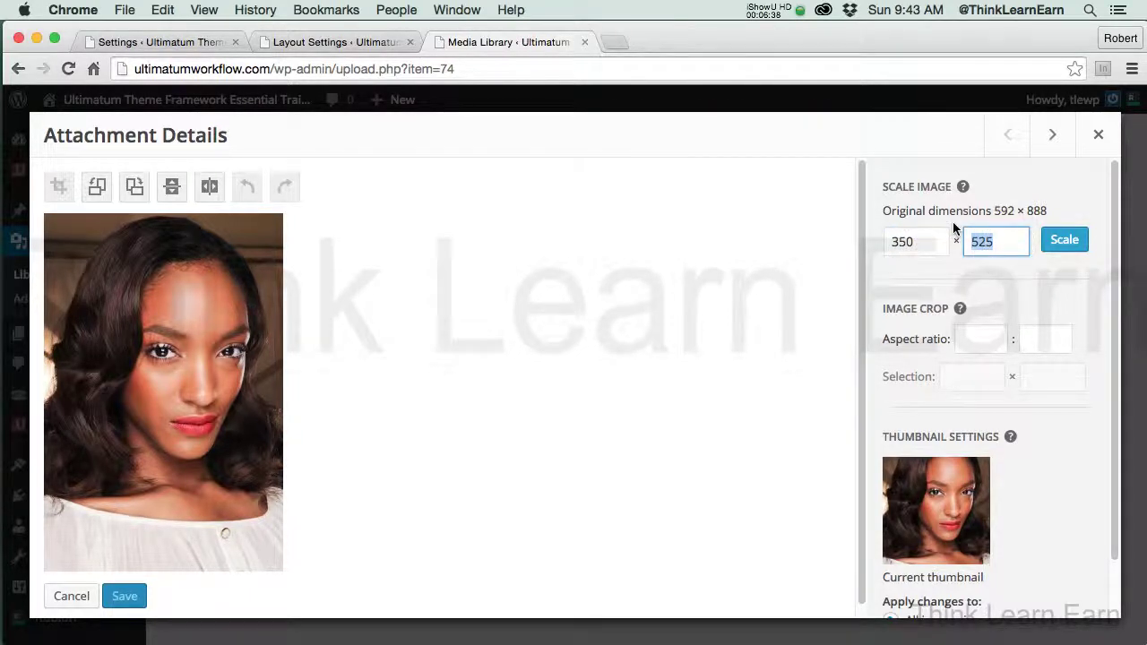
{"action": "left_click", "coordinate": [1065, 240]}
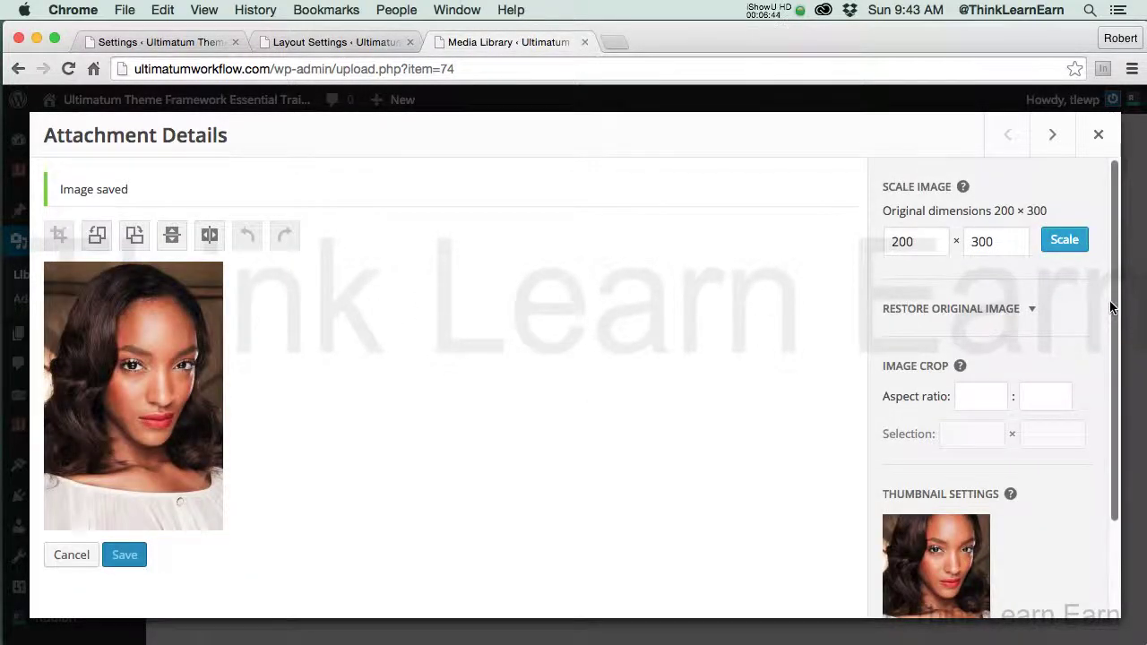
{"action": "scroll", "coordinate": [1108, 307], "scroll_direction": "down", "scroll_amount": 1}
{"action": "left_click", "coordinate": [124, 555]}
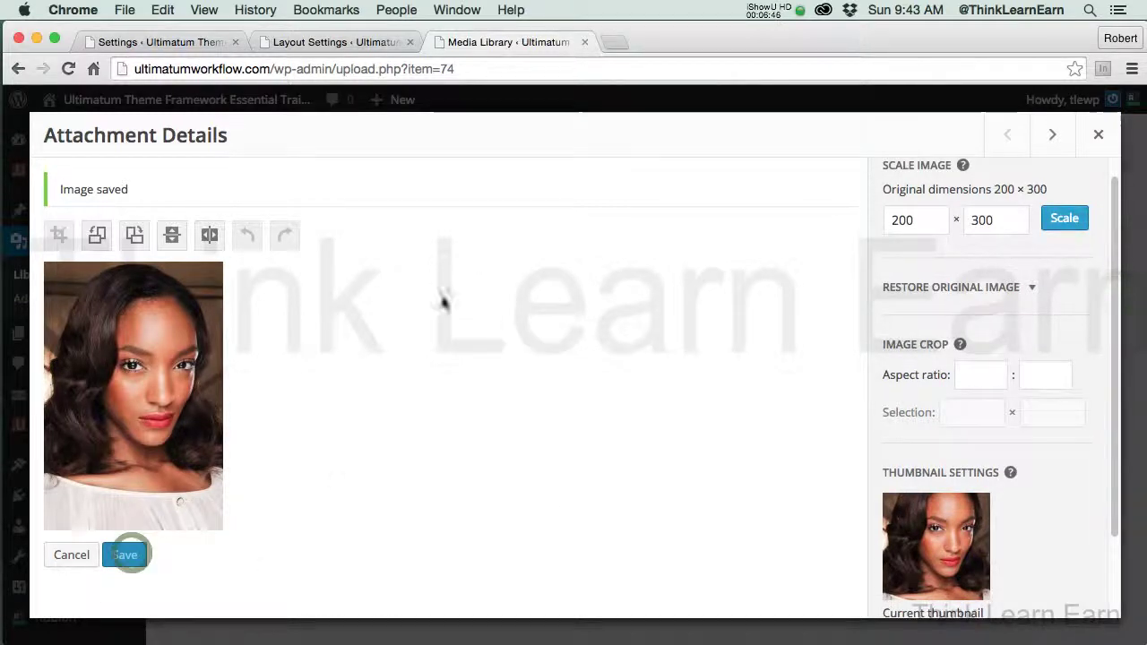
- Close the attachment details and recheck that the portrait now measures 200 × 300
{"action": "left_click", "coordinate": [1099, 134]}
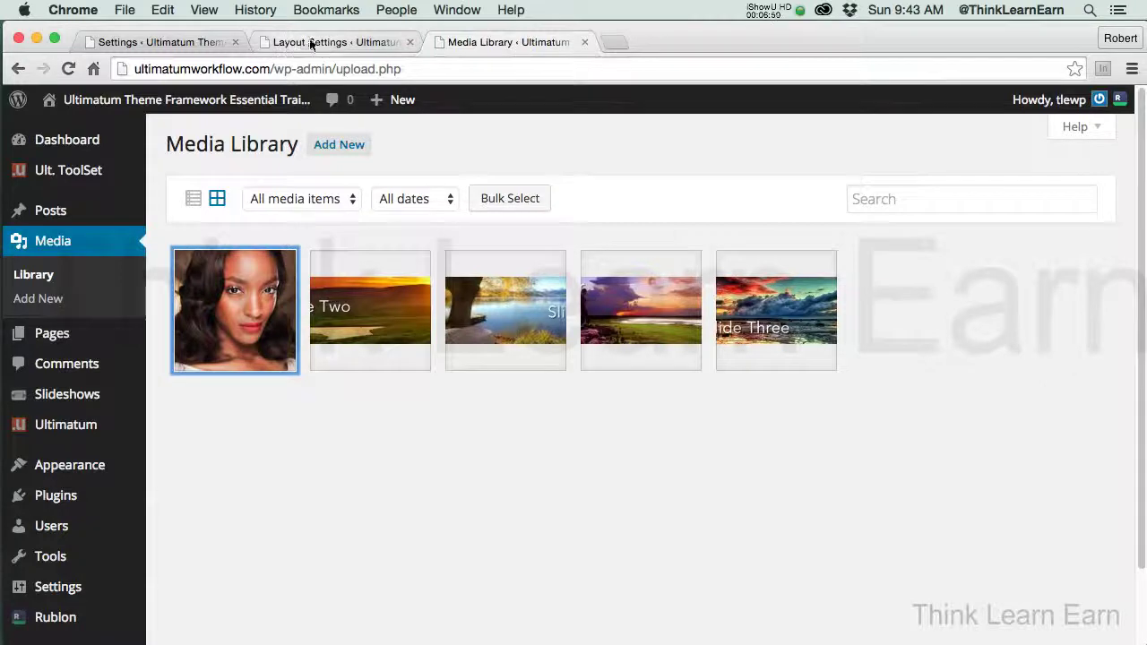
{"action": "left_click", "coordinate": [363, 45]}
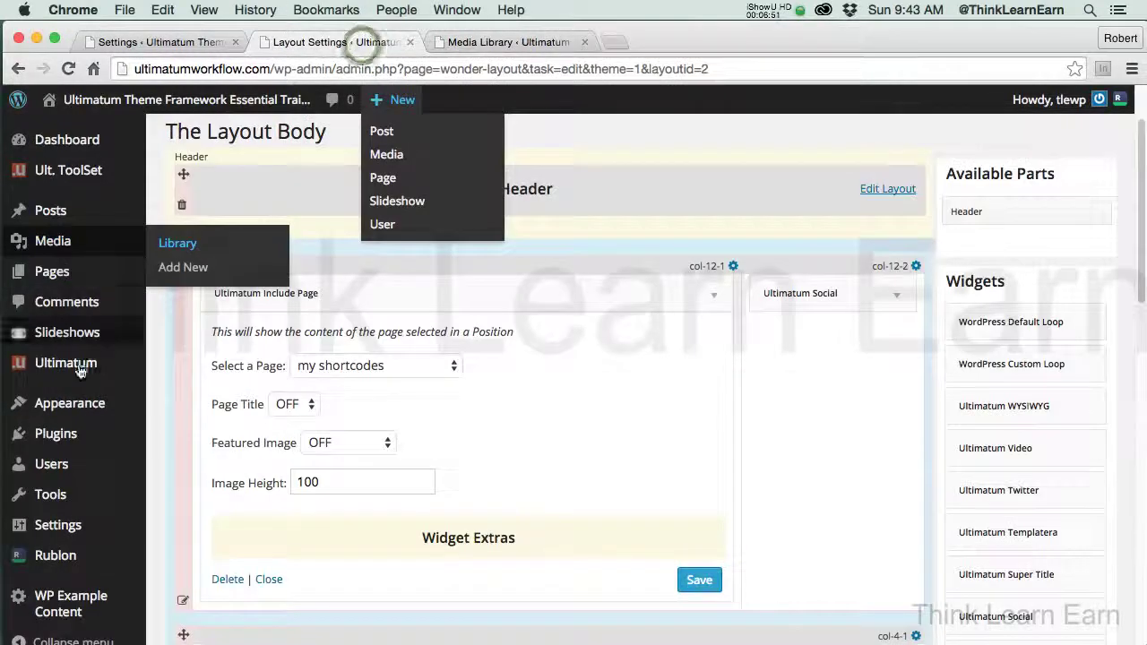
{"action": "mouse_move", "coordinate": [83, 358]}
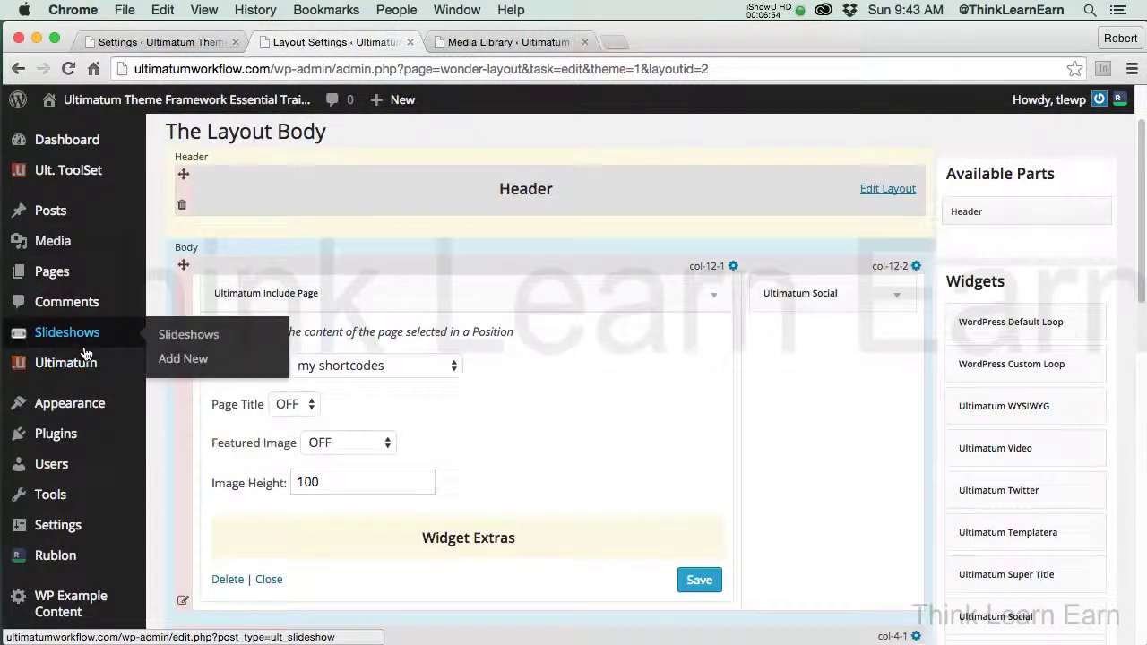
{"action": "mouse_move", "coordinate": [50, 347]}
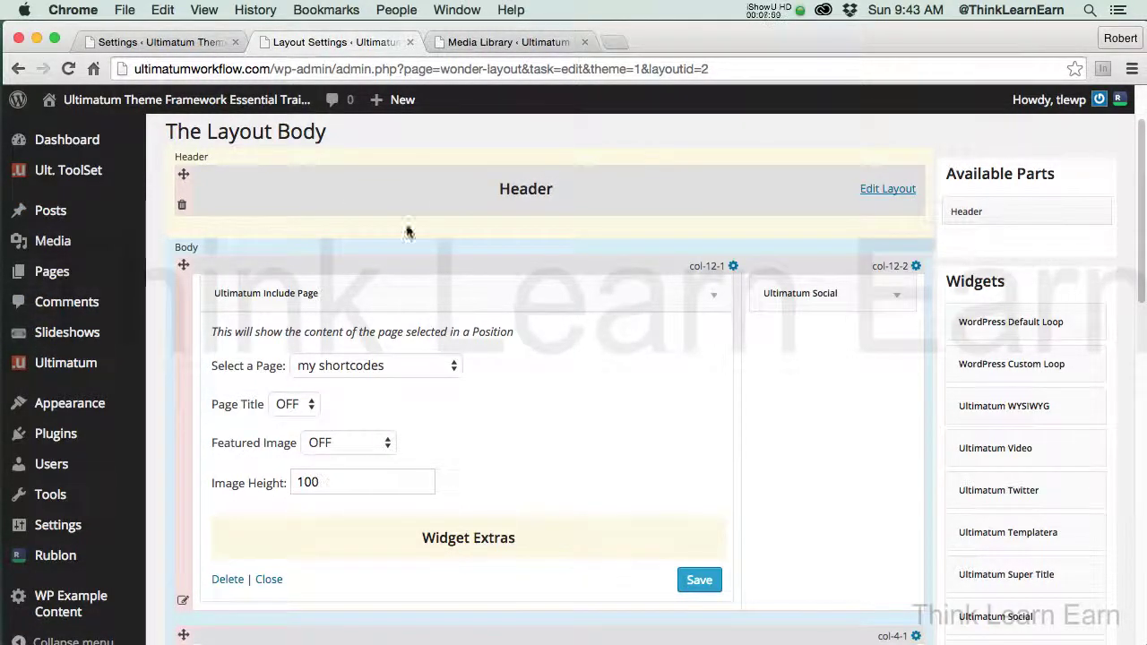
{"action": "left_click", "coordinate": [518, 42]}
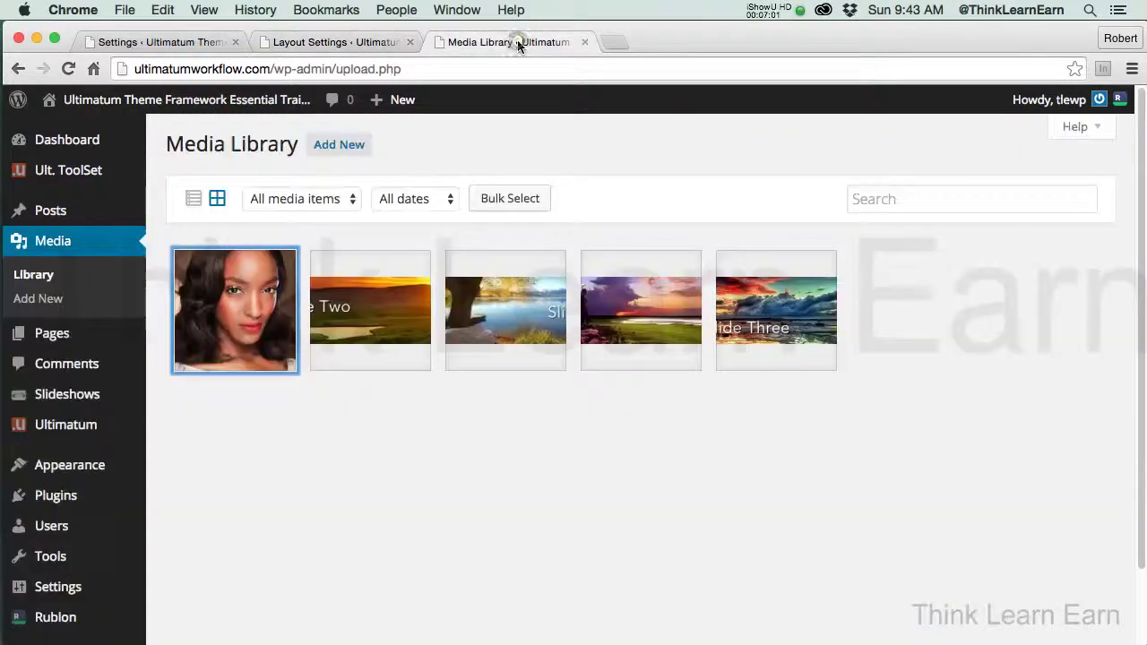
{"action": "left_click", "coordinate": [257, 339]}
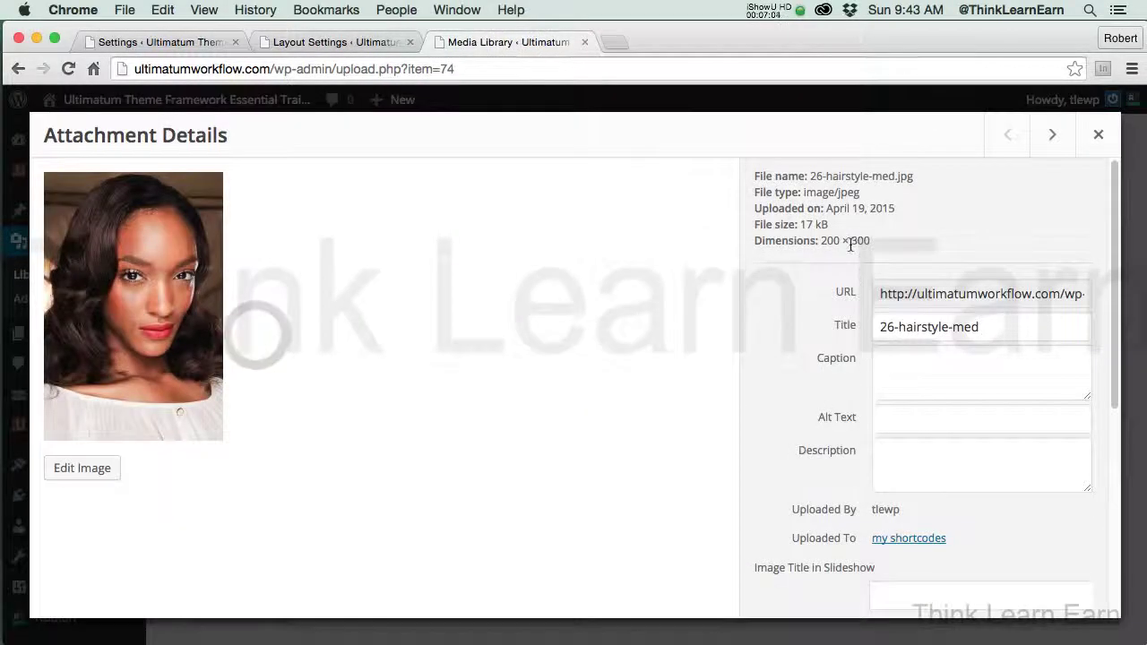
{"action": "left_click", "coordinate": [363, 42]}
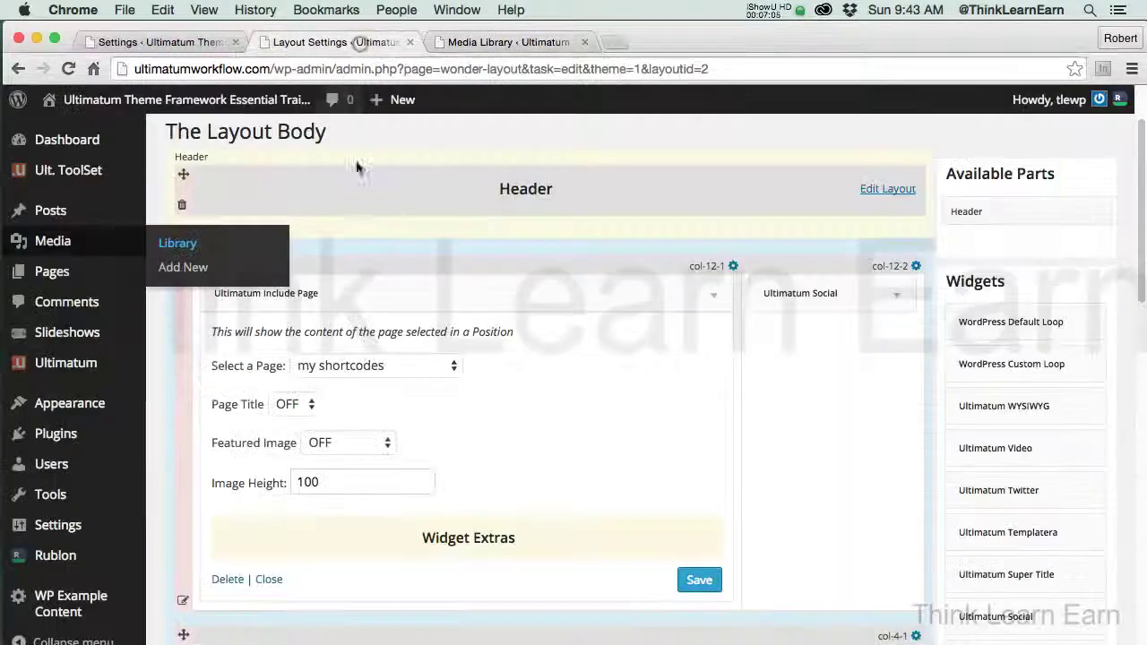
- Set the Include Page widget to Image Height 300 and Featured Image After Title, then save widget and layout
{"action": "double_click", "coordinate": [342, 482]}
{"action": "type", "text": "300"}
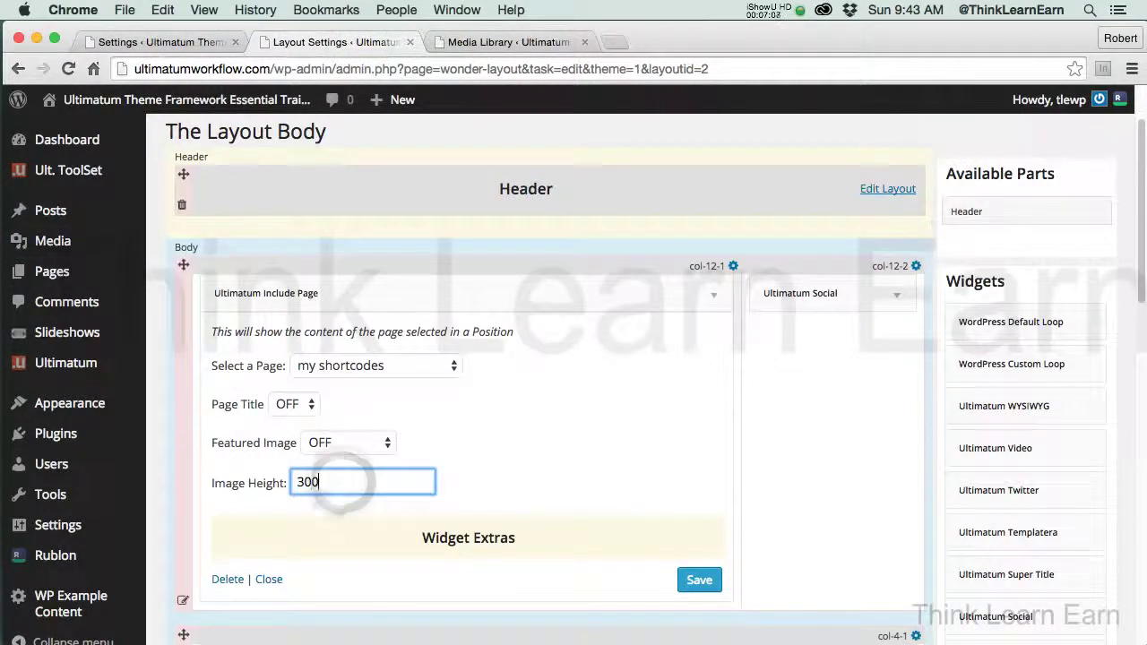
{"action": "left_click", "coordinate": [533, 473]}
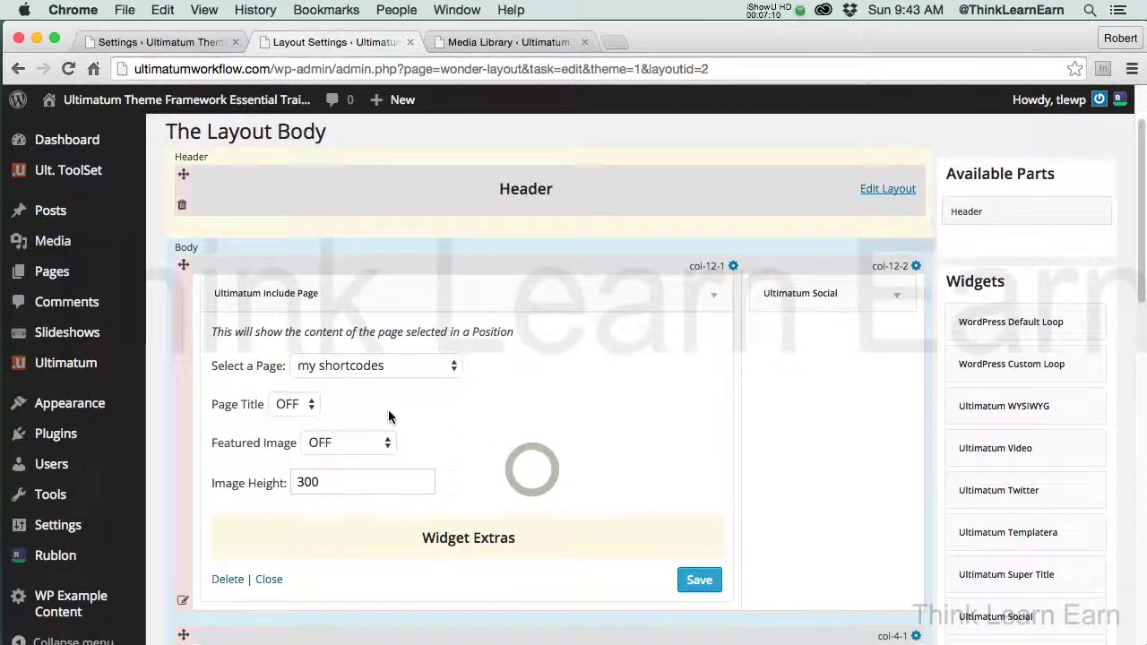
{"action": "left_click", "coordinate": [363, 442]}
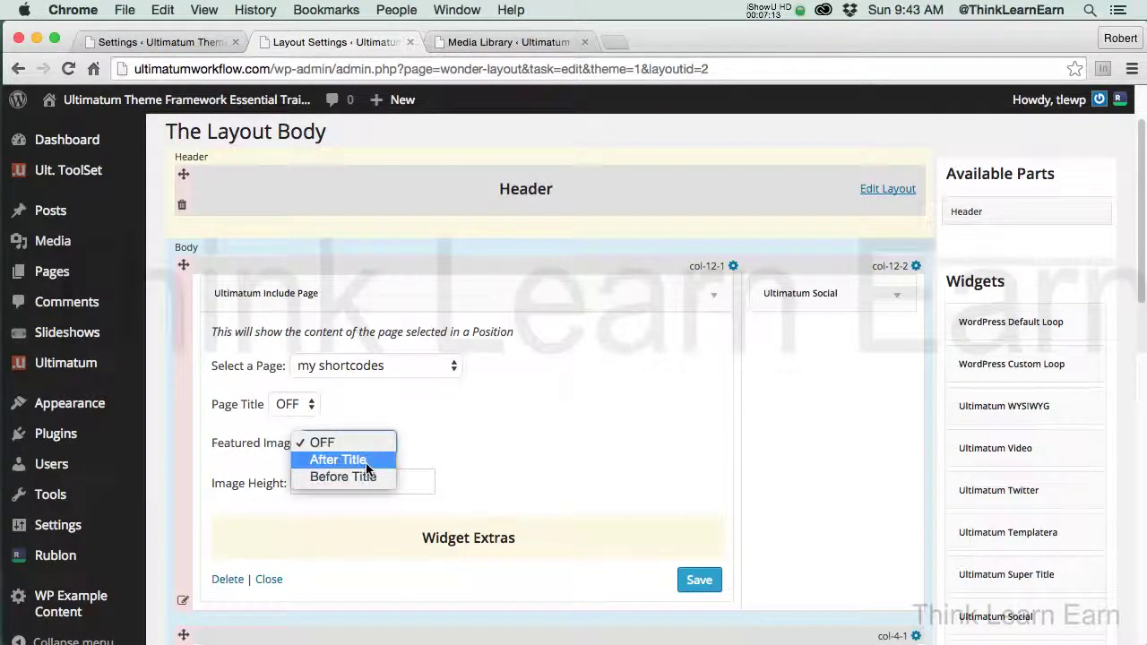
{"action": "left_click", "coordinate": [363, 460]}
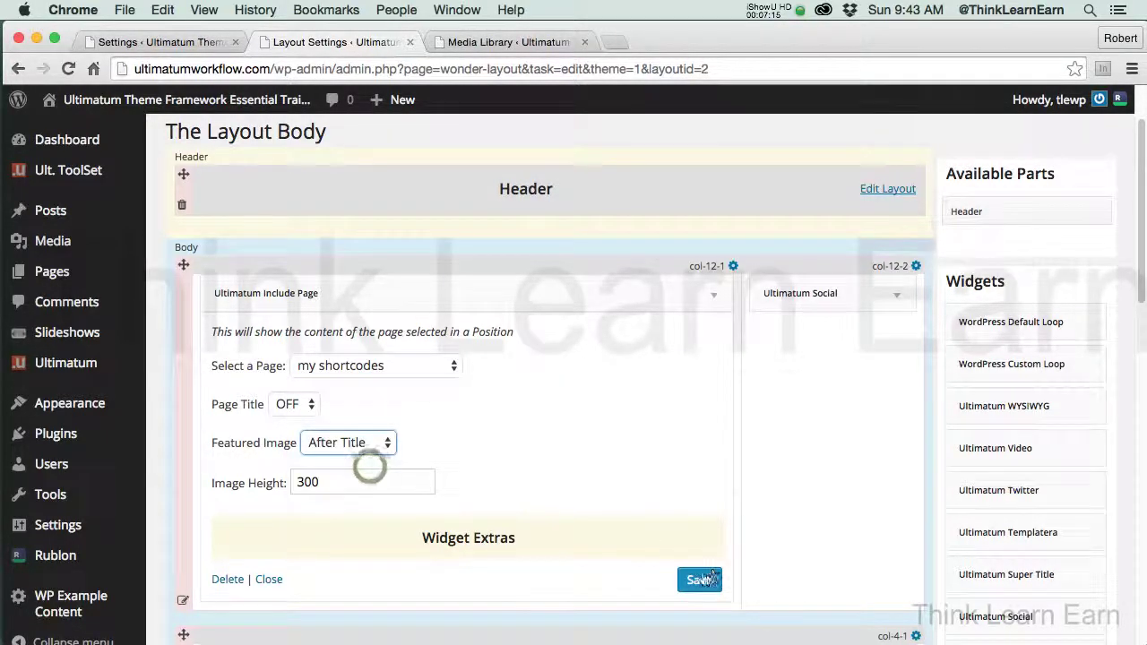
{"action": "left_click", "coordinate": [699, 580]}
{"action": "scroll", "coordinate": [807, 268], "scroll_direction": "up", "scroll_amount": 3}
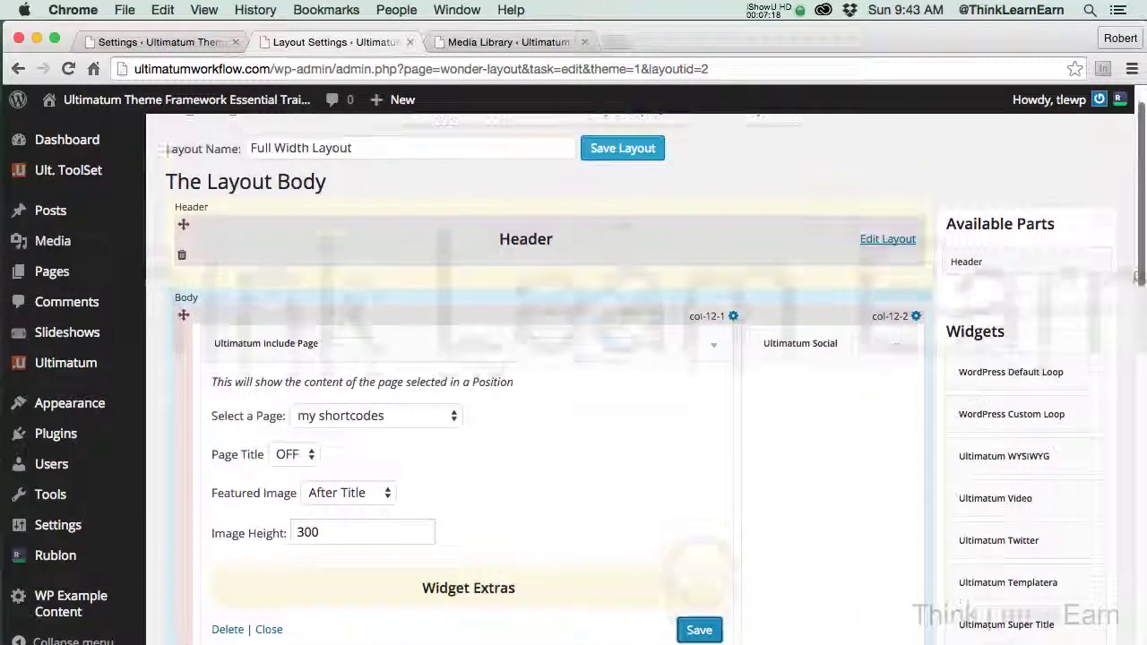
{"action": "left_click", "coordinate": [645, 195]}
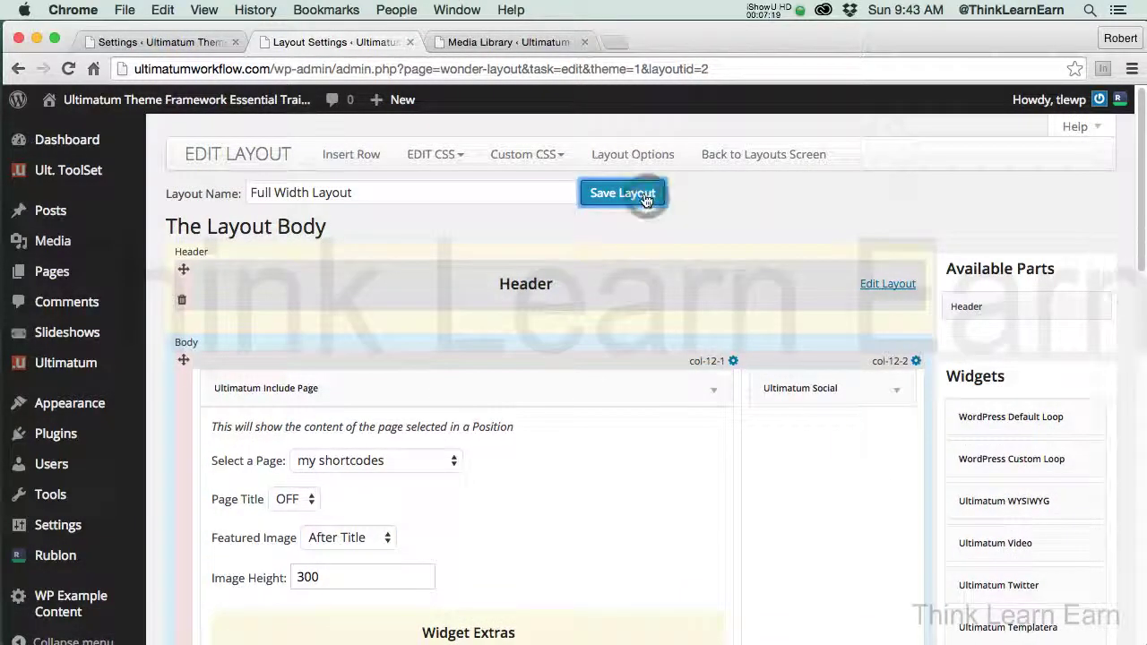
- Preview the home page showing the 200 × 300 portrait, then reopen the layout editor via Edit Layout
{"action": "mouse_move", "coordinate": [193, 99]}
{"action": "left_click", "coordinate": [65, 131]}
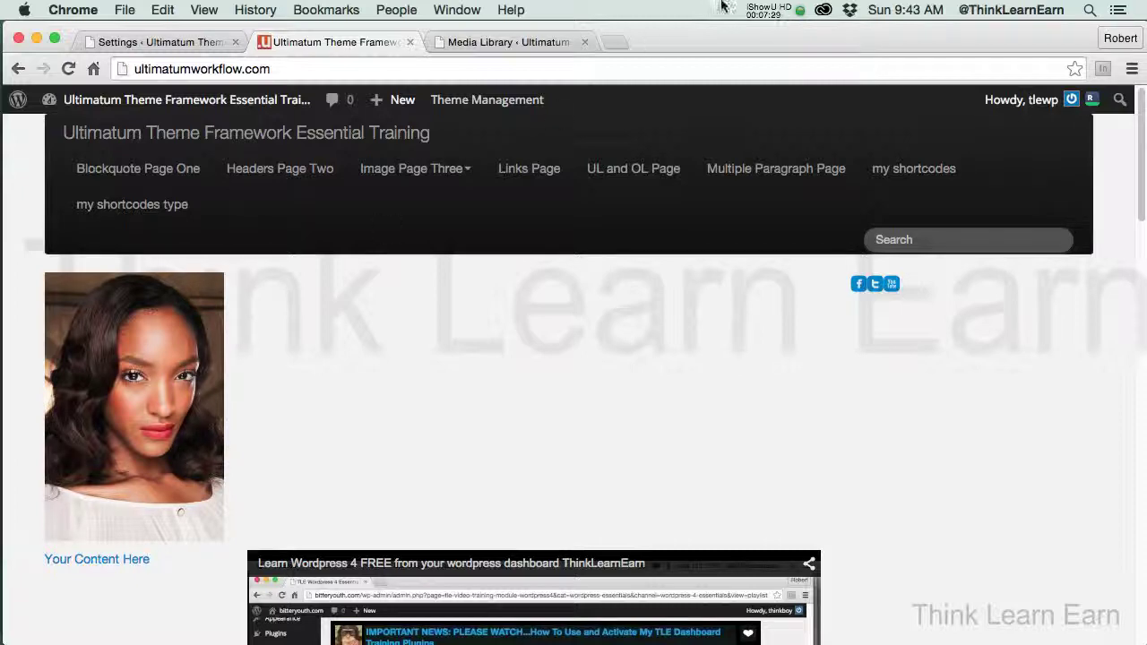
{"action": "left_click", "coordinate": [496, 42]}
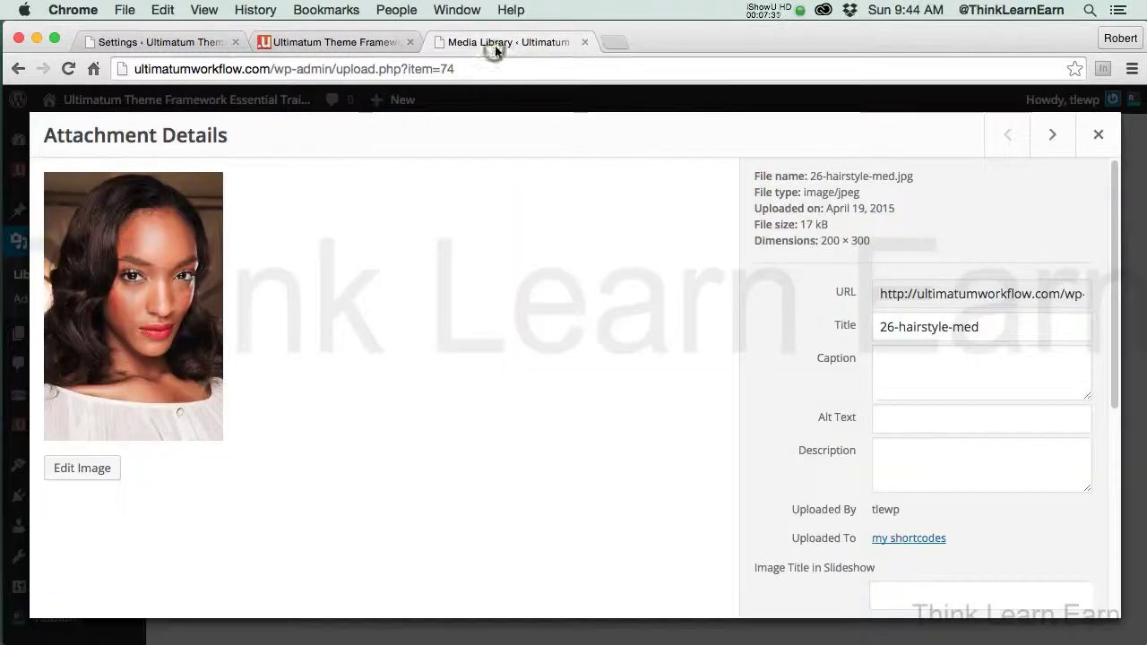
{"action": "left_click", "coordinate": [387, 45]}
{"action": "mouse_move", "coordinate": [486, 100]}
{"action": "left_click", "coordinate": [493, 128]}
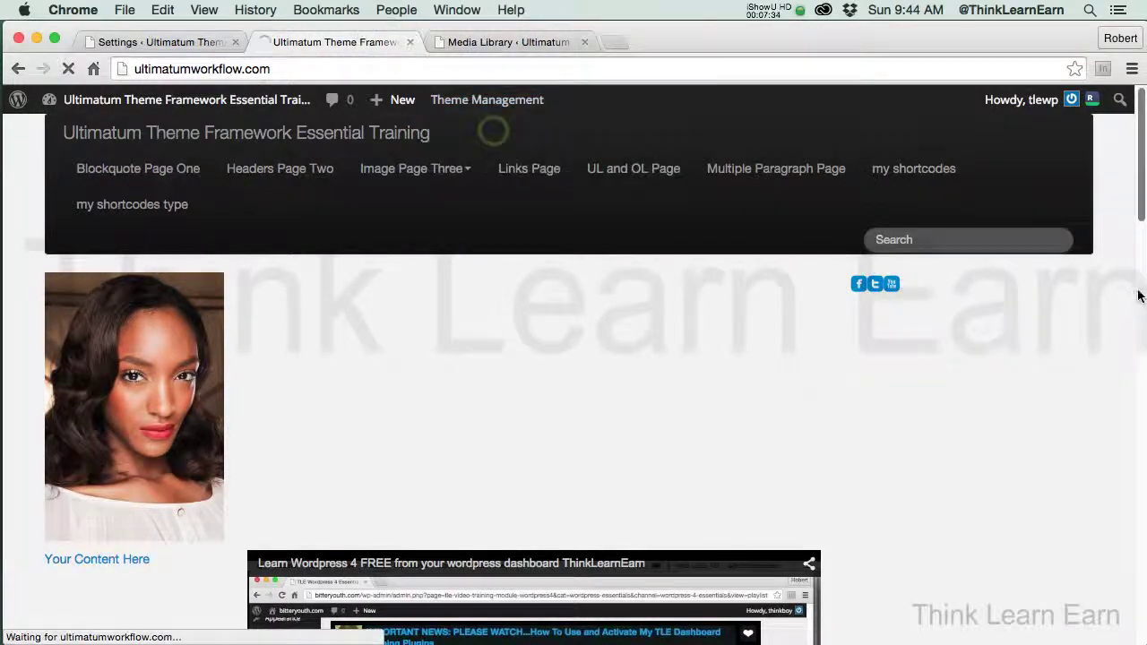
- Scroll through the layout rows to review Include Page, Ultimatum Social, SlideShow and the loop row
{"action": "scroll", "coordinate": [1133, 205], "scroll_direction": "down", "scroll_amount": 5}
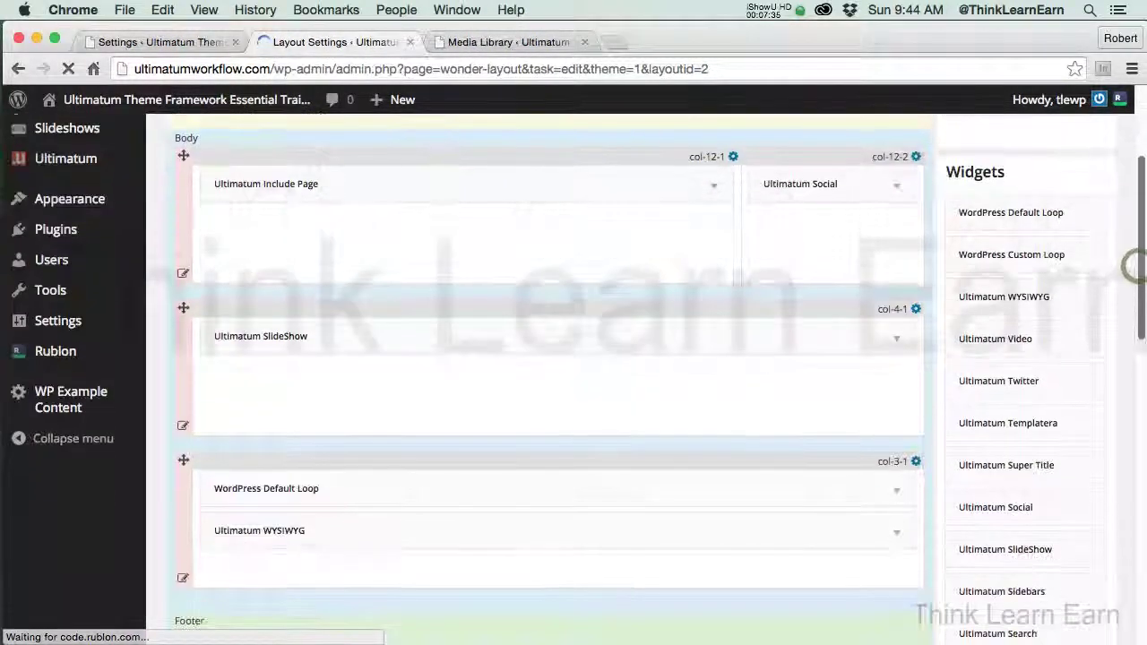
{"action": "scroll", "coordinate": [1133, 264], "scroll_direction": "down", "scroll_amount": 10}
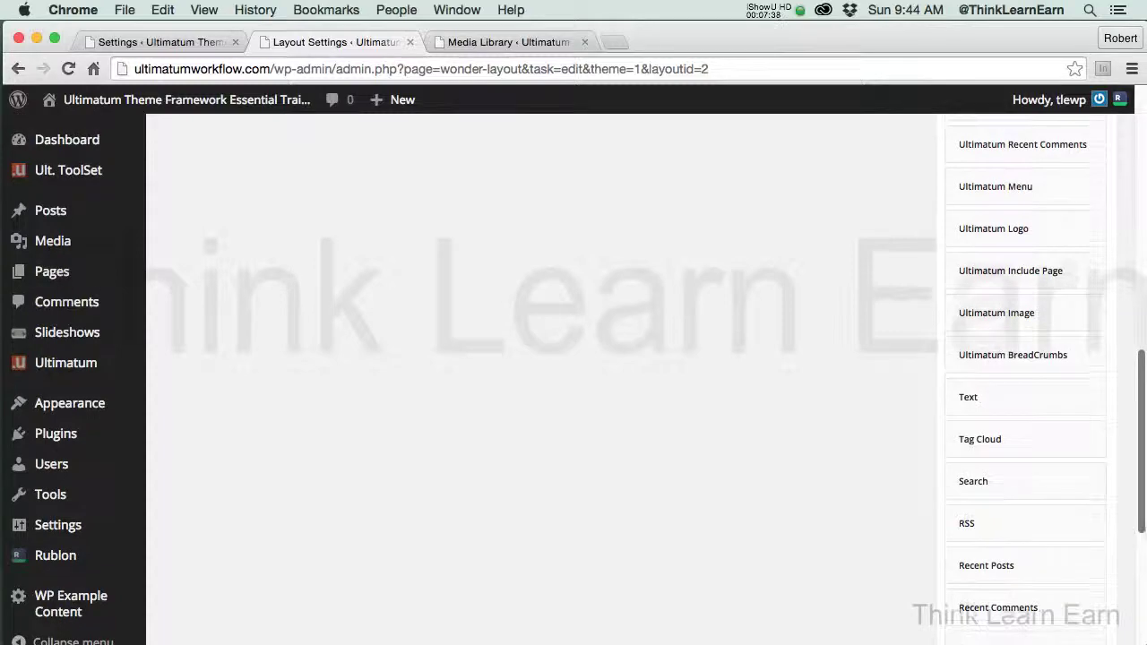
{"action": "scroll", "coordinate": [538, 377], "scroll_direction": "up", "scroll_amount": 10}
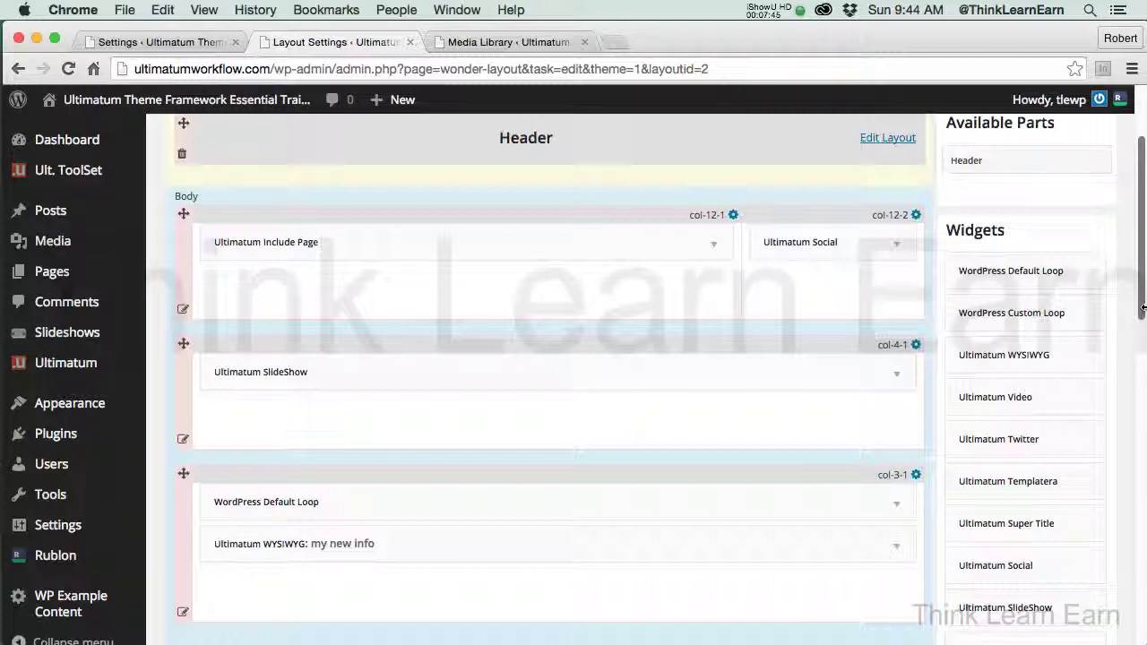
{"action": "scroll", "coordinate": [1141, 313], "scroll_direction": "up", "scroll_amount": 1}
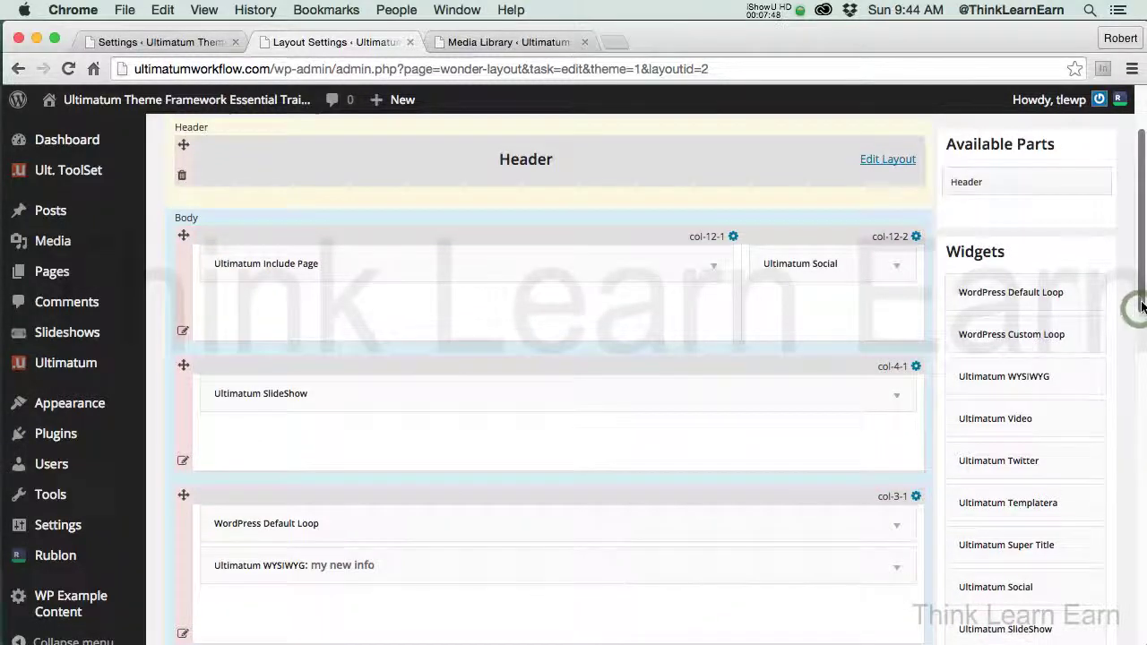